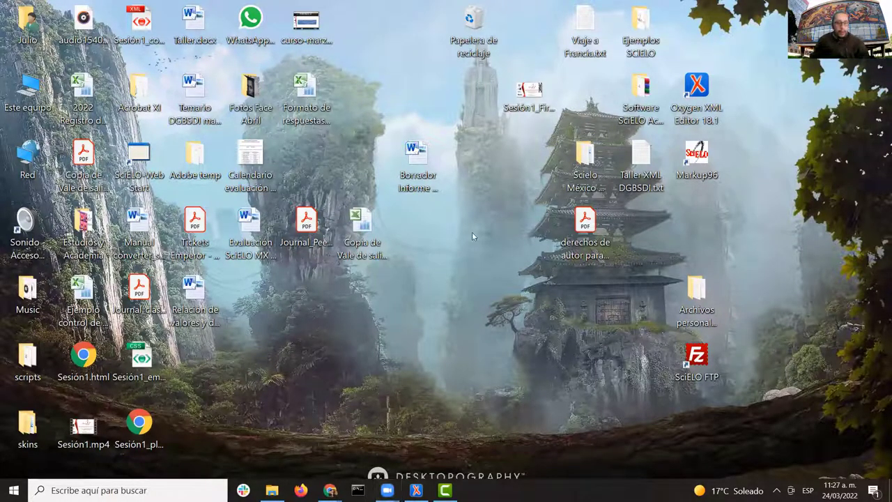
Launch the SciELO Markup program from its desktop shortcut with administrator rights
right_click(697, 147)
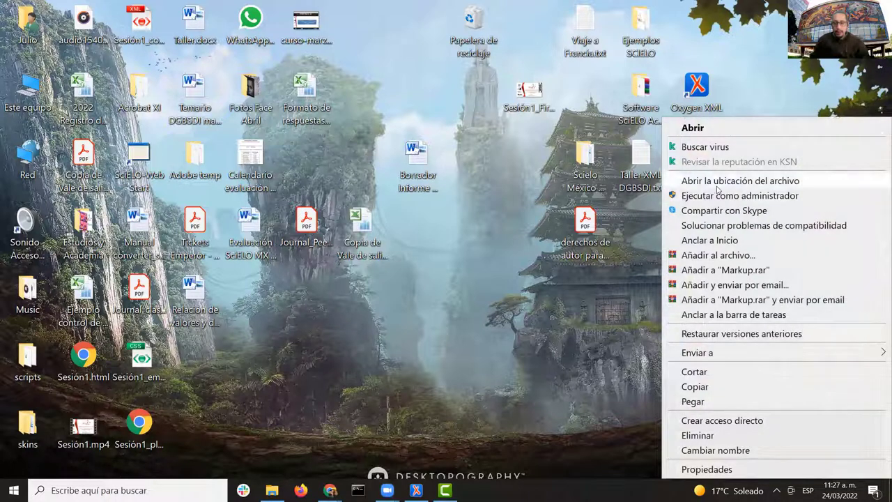
click(522, 182)
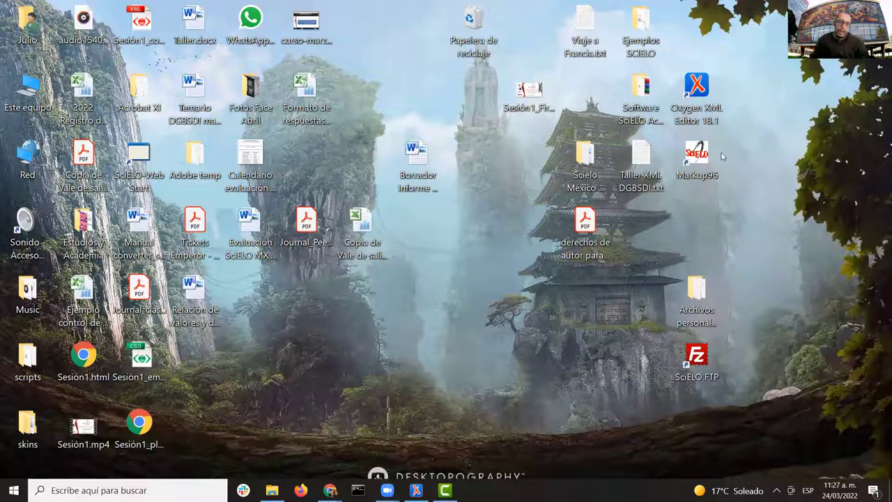
right_click(696, 156)
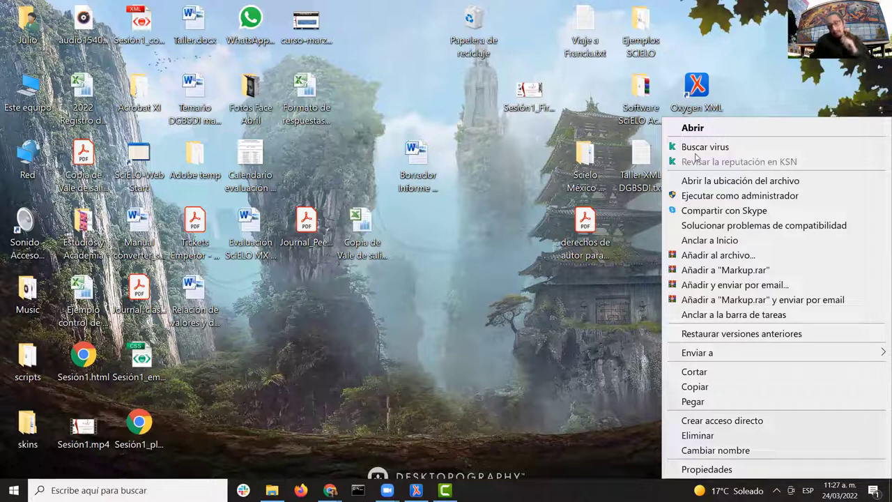
click(702, 198)
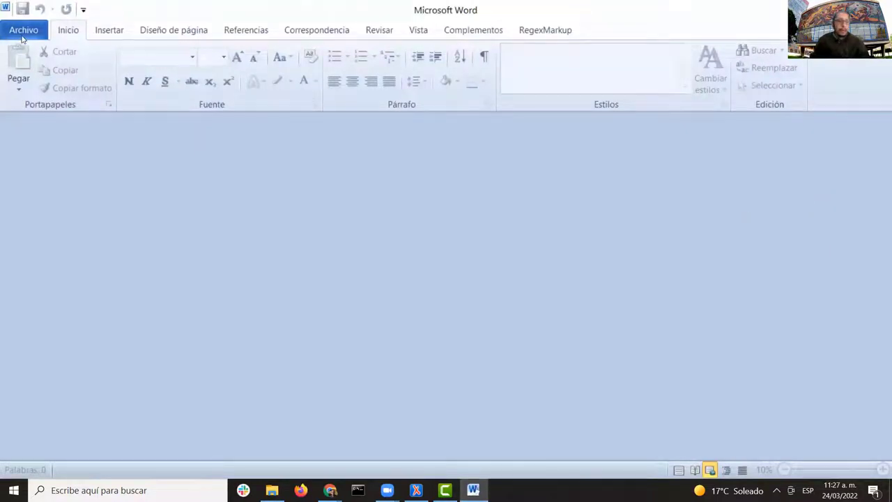
Start opening a document and browse to the C:\SciELO\serial folder
click(17, 33)
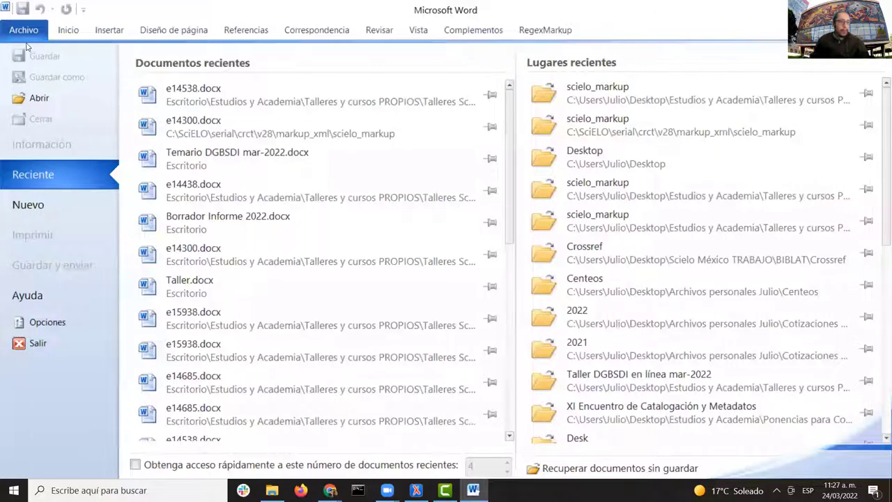
click(44, 98)
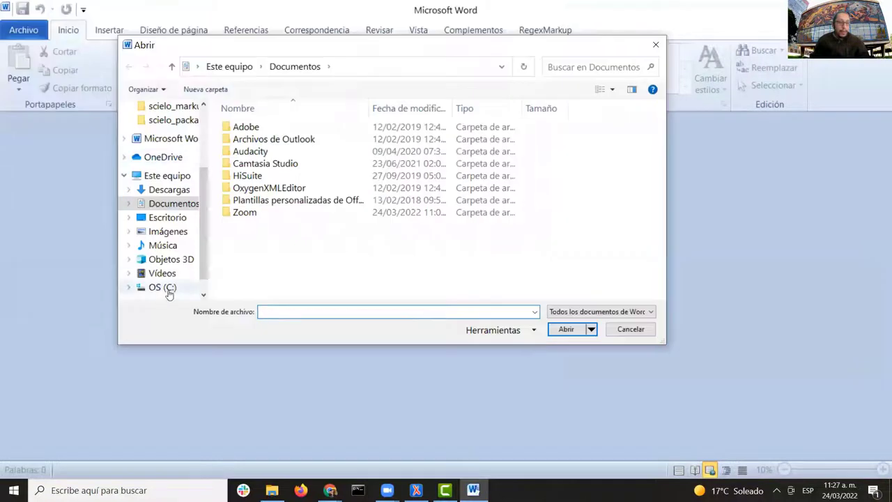
click(167, 289)
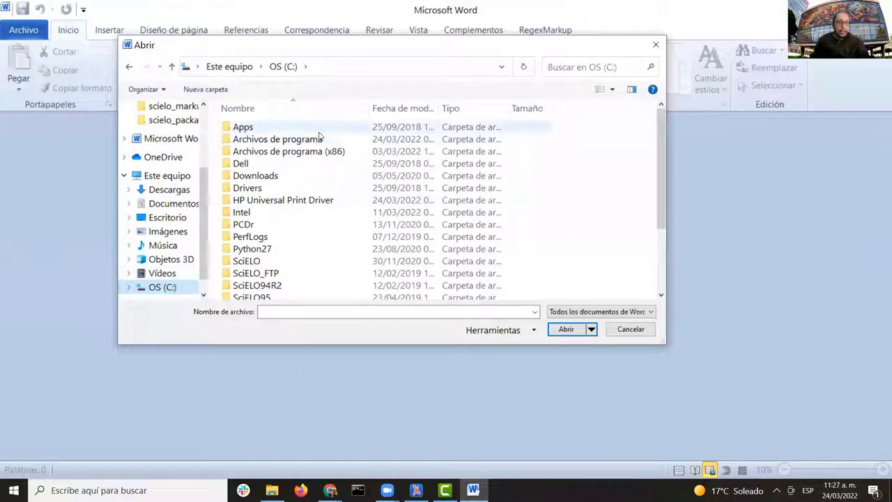
double_click(248, 261)
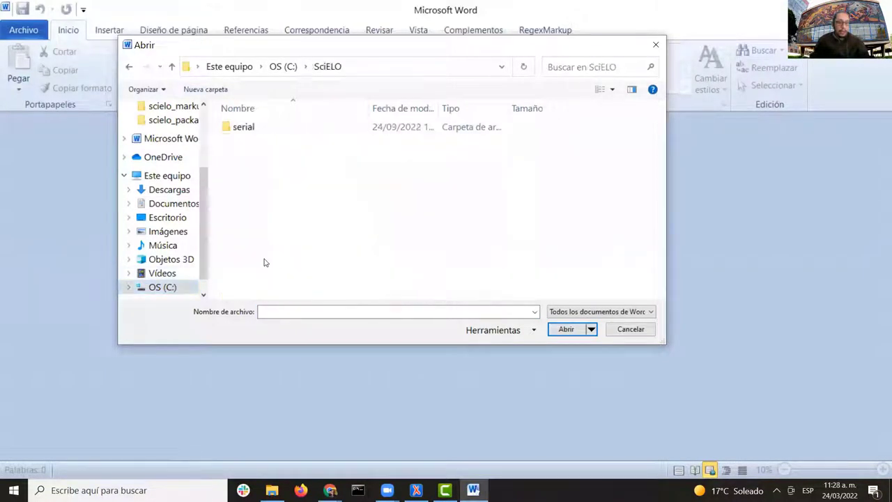
click(249, 131)
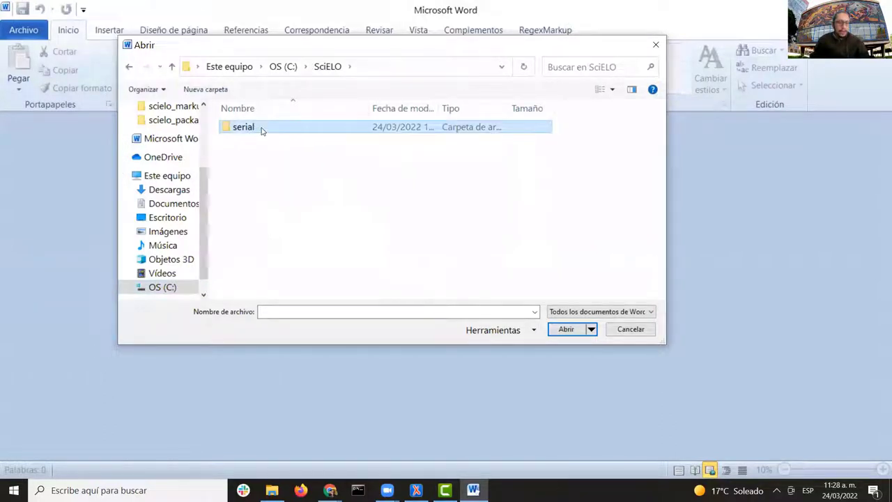
double_click(261, 131)
Find the crct journal folder and go into v28\markup_xml\scielo_markup
scroll(464, 131, down, 15)
scroll(477, 162, down, 7)
scroll(476, 150, up, 5)
scroll(476, 146, up, 8)
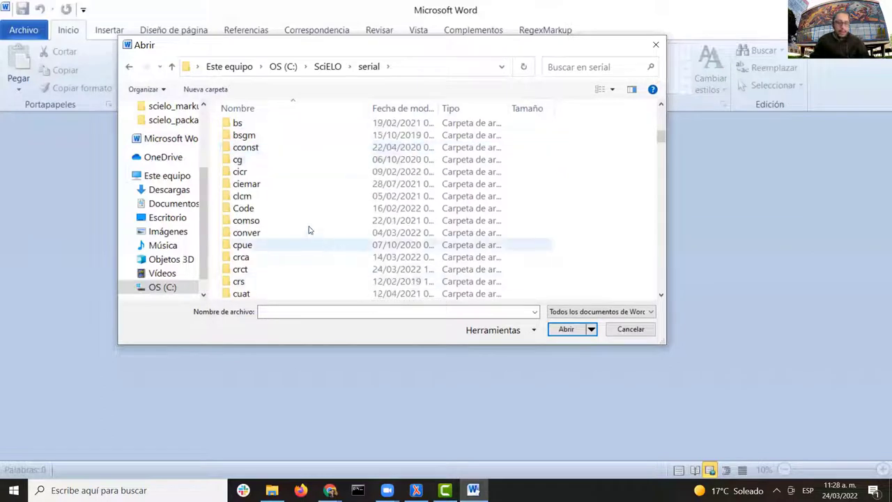
scroll(316, 245, down, 1)
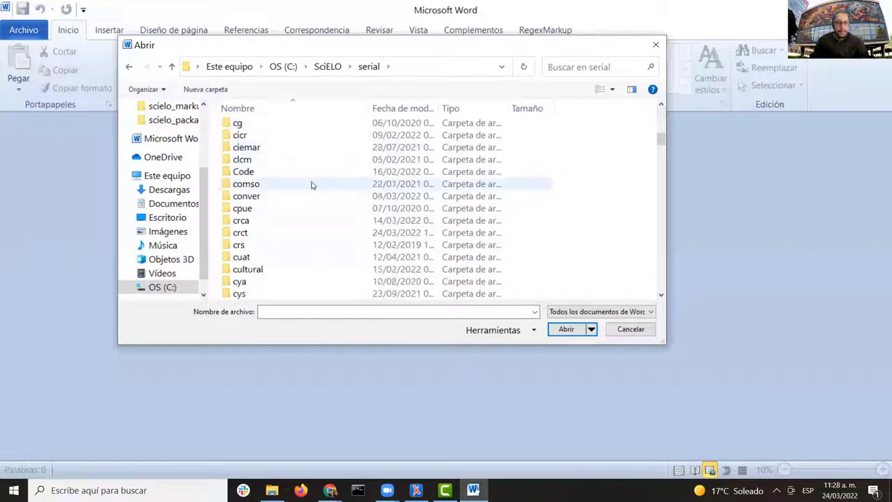
double_click(247, 237)
double_click(249, 128)
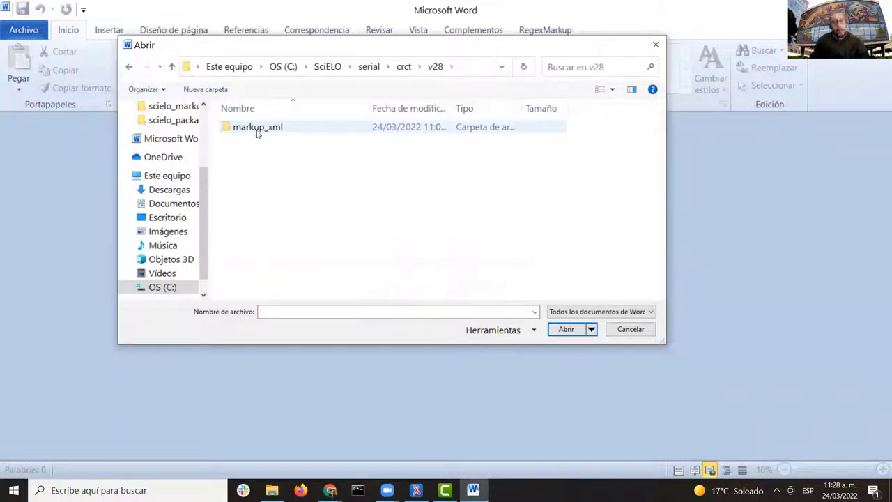
double_click(257, 132)
double_click(257, 132)
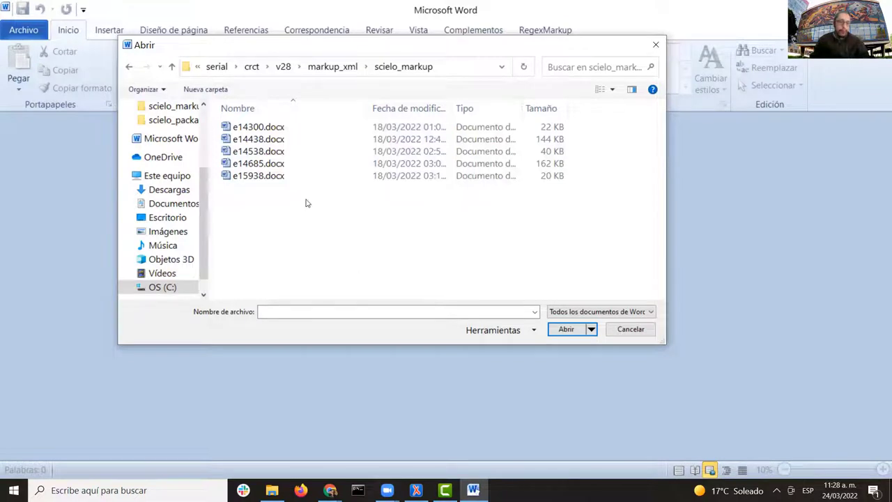
Open e14438.docx and enable editing to take it out of protected view
click(282, 142)
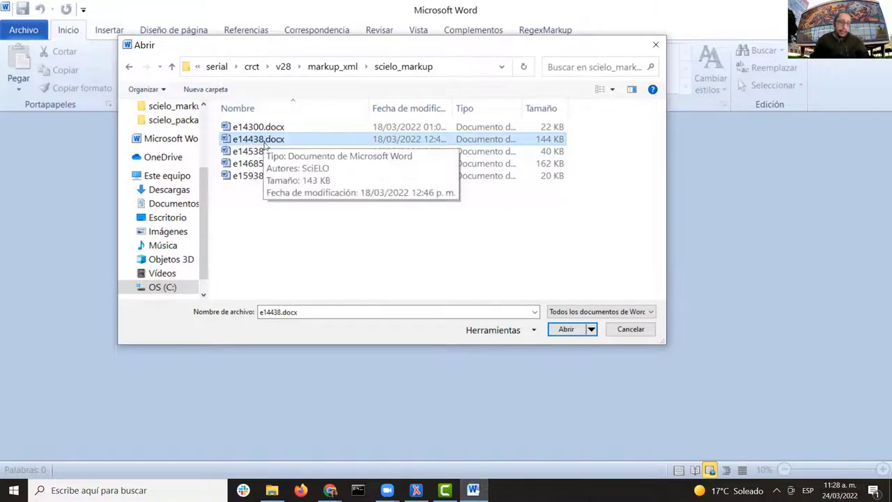
click(566, 329)
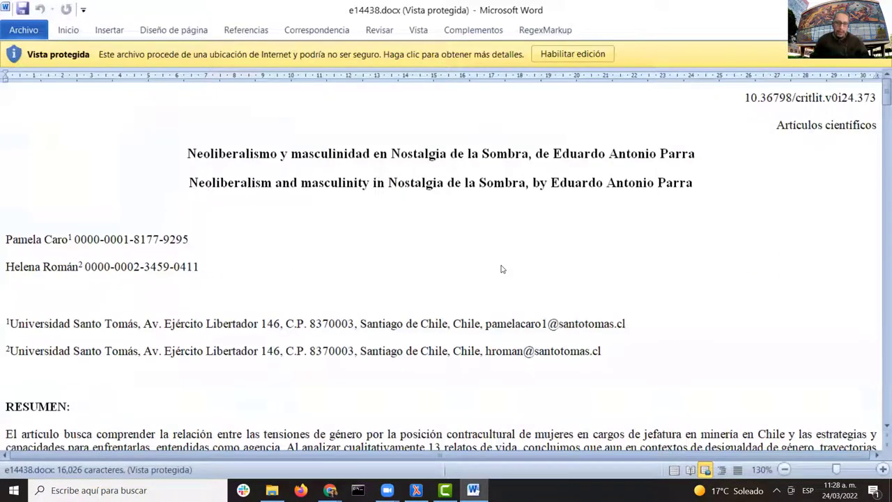
click(589, 55)
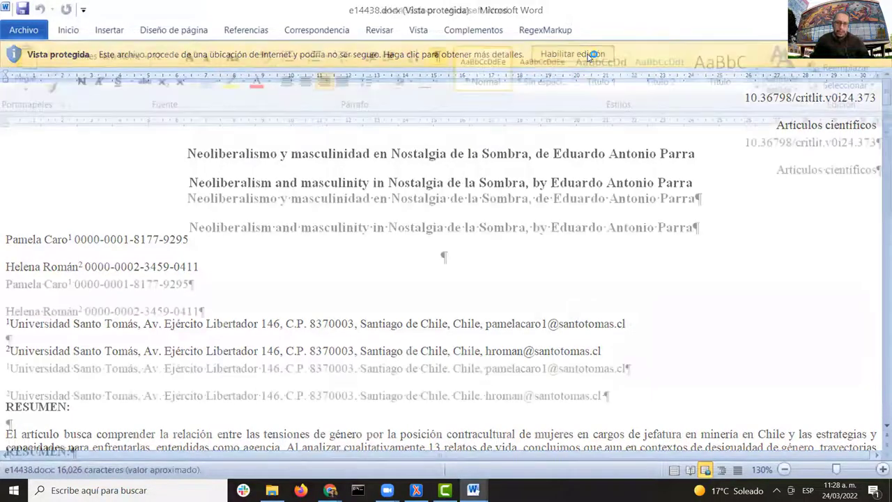
click(665, 218)
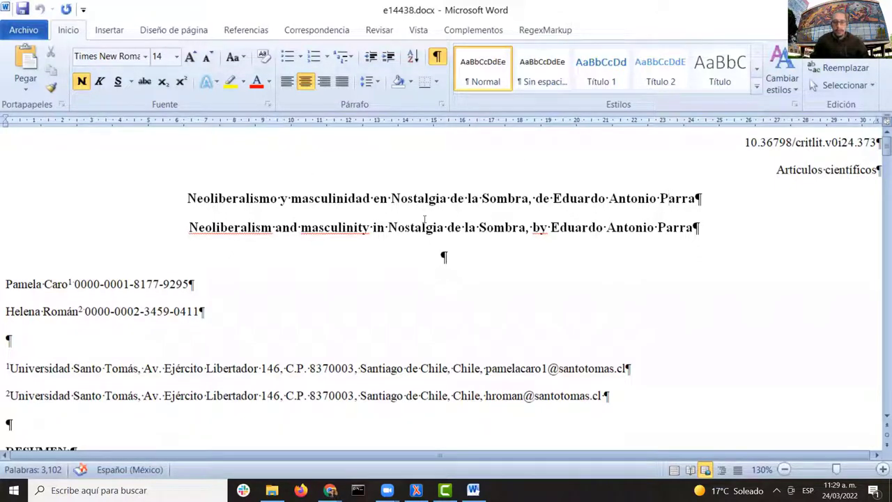
click(706, 470)
click(706, 471)
click(706, 470)
click(582, 227)
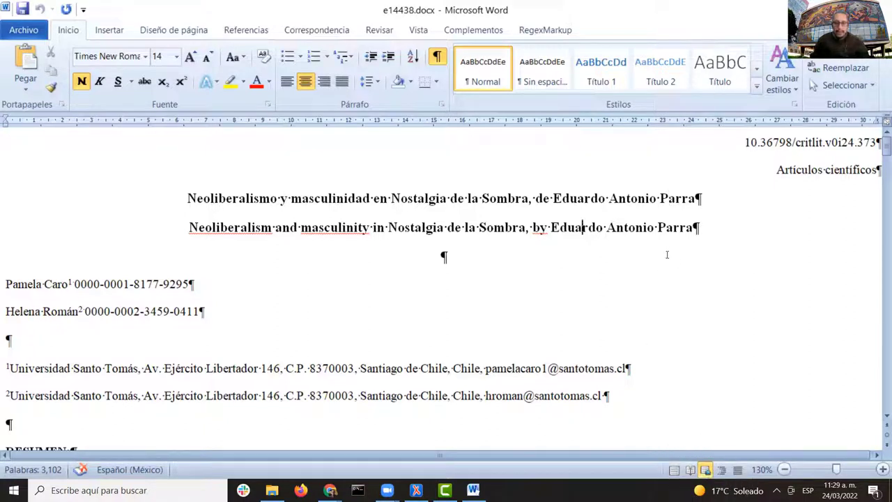
Look through the article's pages in Print Layout view, returning to Web Layout view at the document's beginning
click(674, 471)
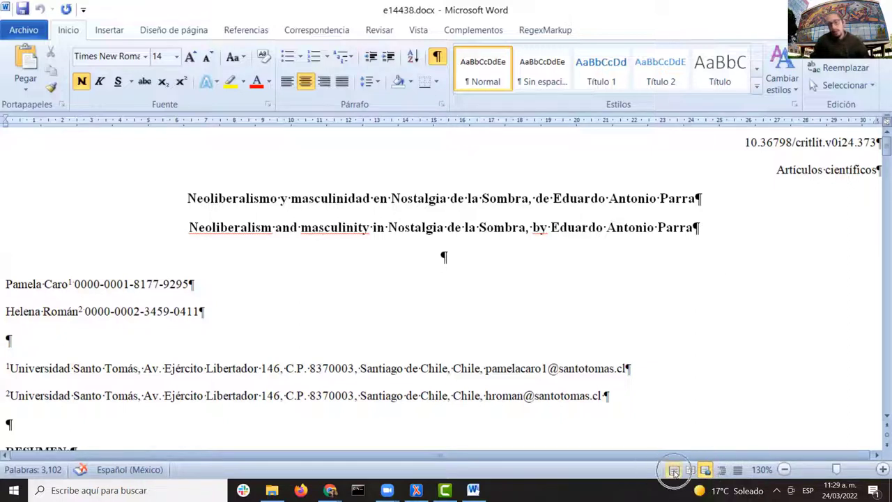
click(674, 470)
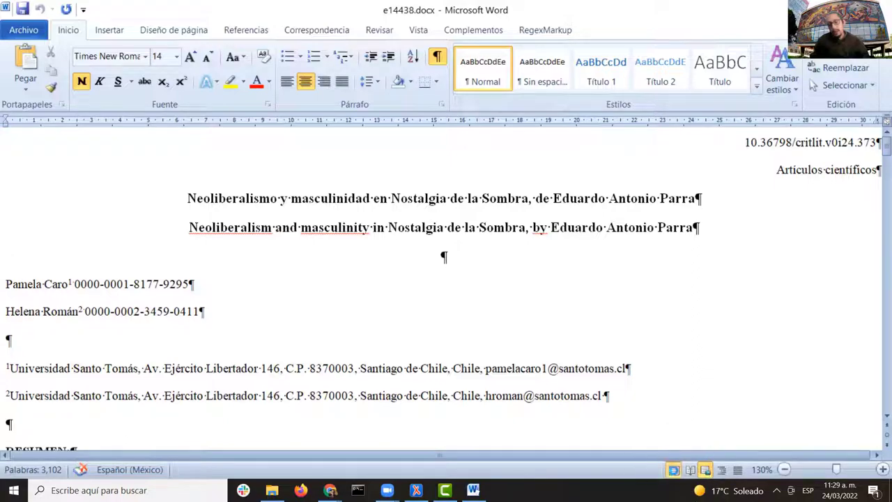
scroll(704, 178, down, 15)
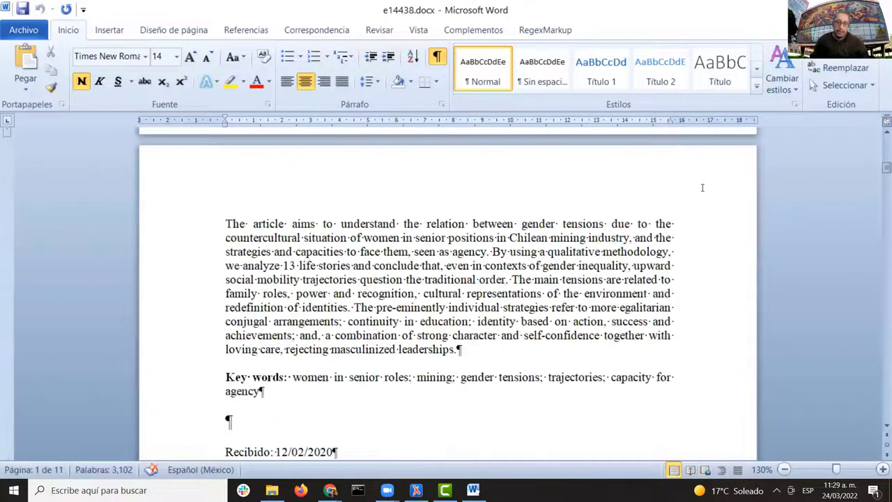
scroll(700, 187, down, 10)
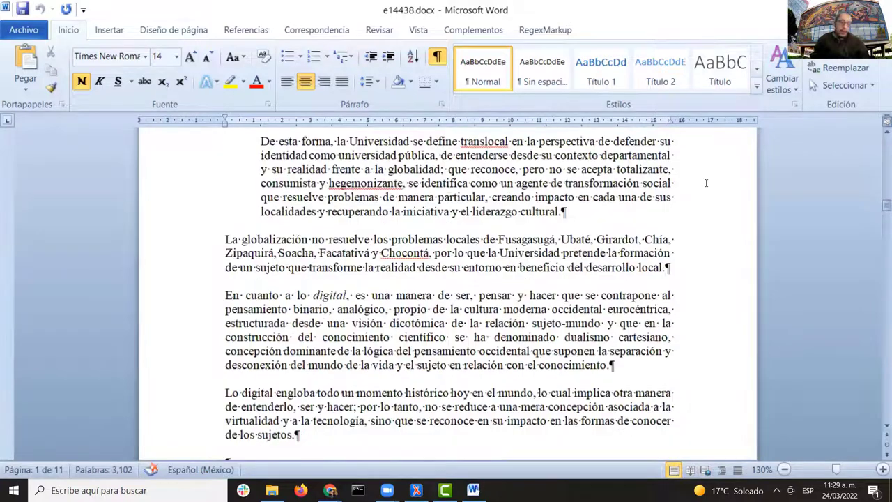
scroll(710, 198, down, 10)
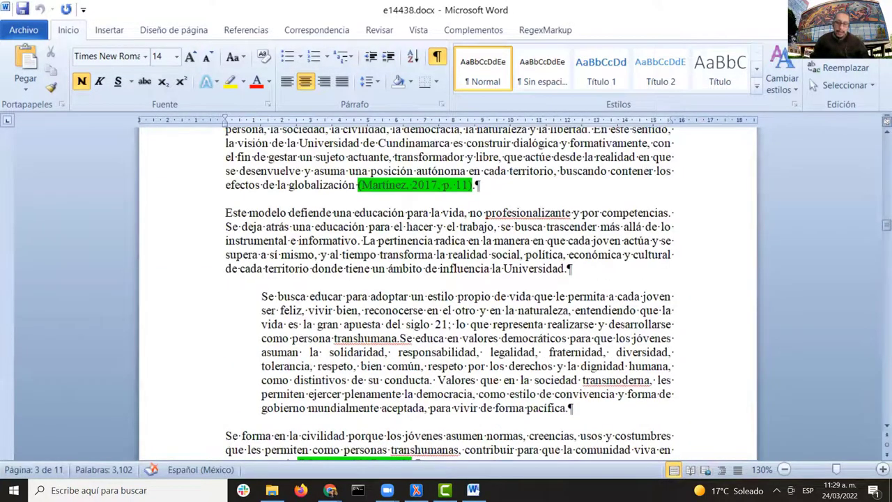
drag(879, 228, 881, 143)
click(520, 218)
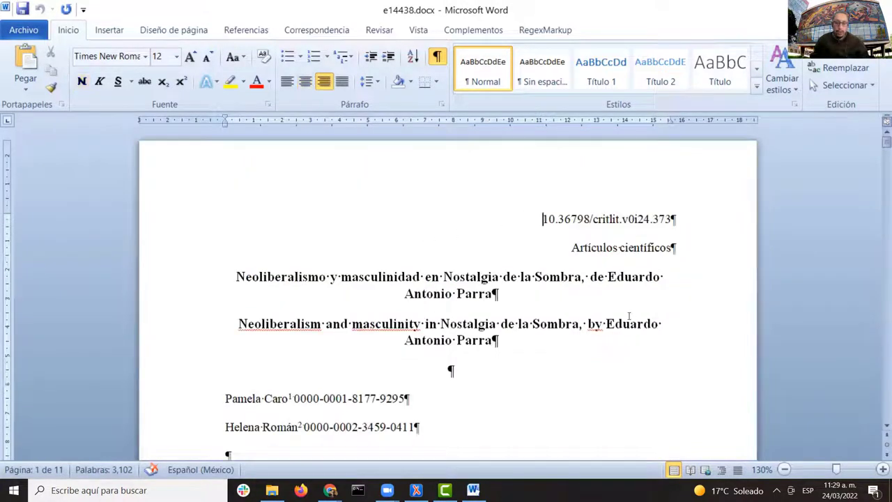
click(705, 470)
click(583, 227)
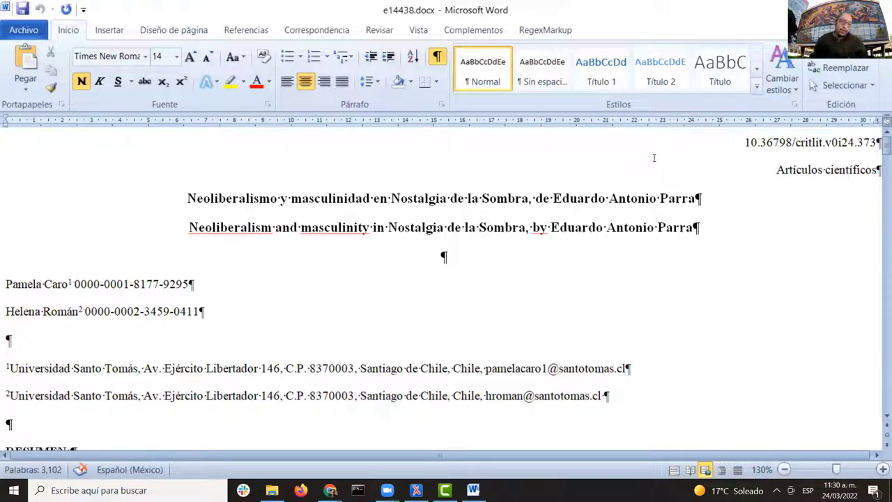
Start the Marcación DTD-SciELO add-in on the article to load its markup tools
click(473, 31)
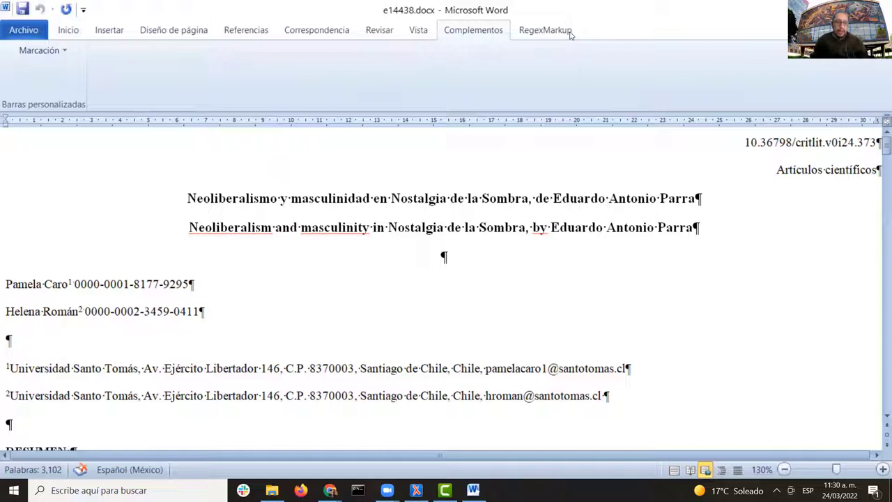
click(478, 55)
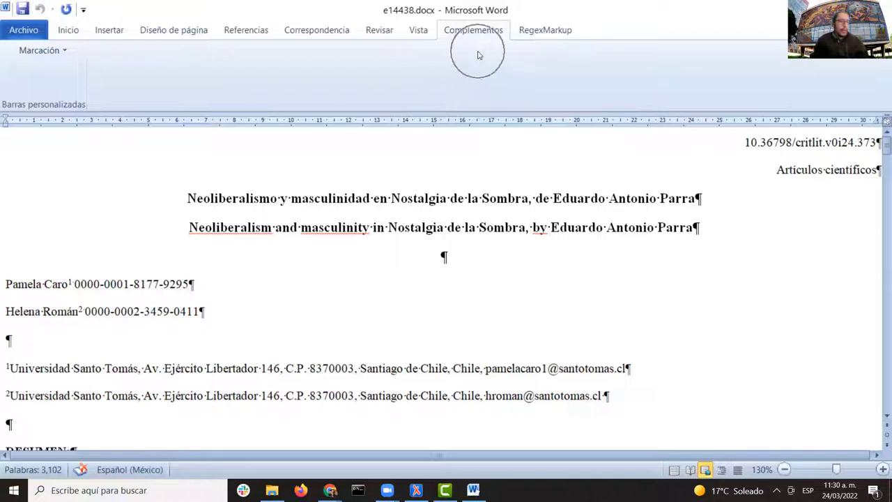
click(43, 51)
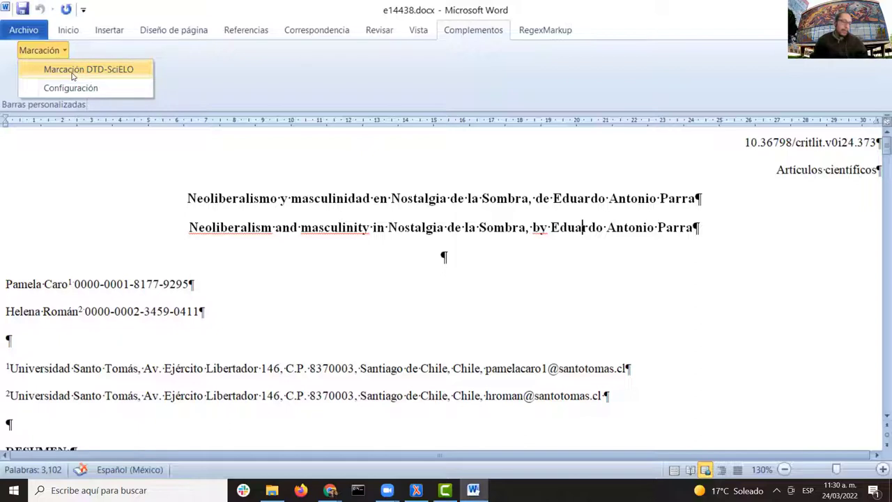
click(87, 77)
click(87, 77)
click(87, 77)
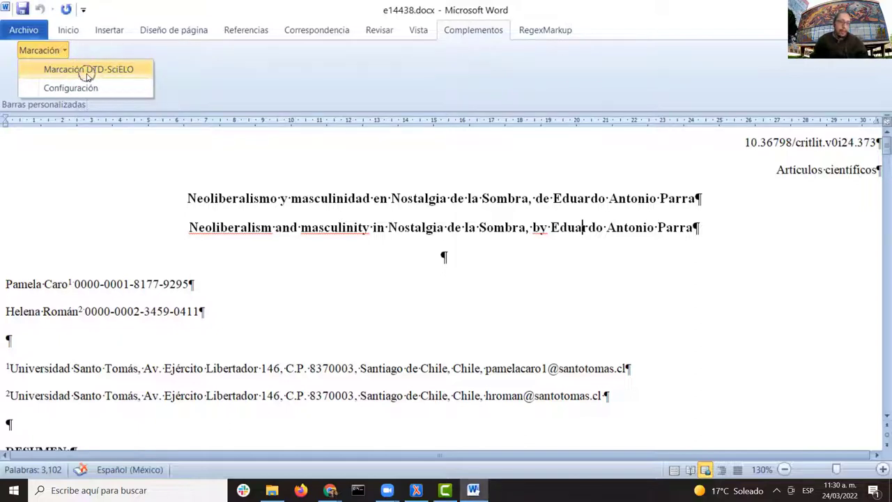
click(87, 77)
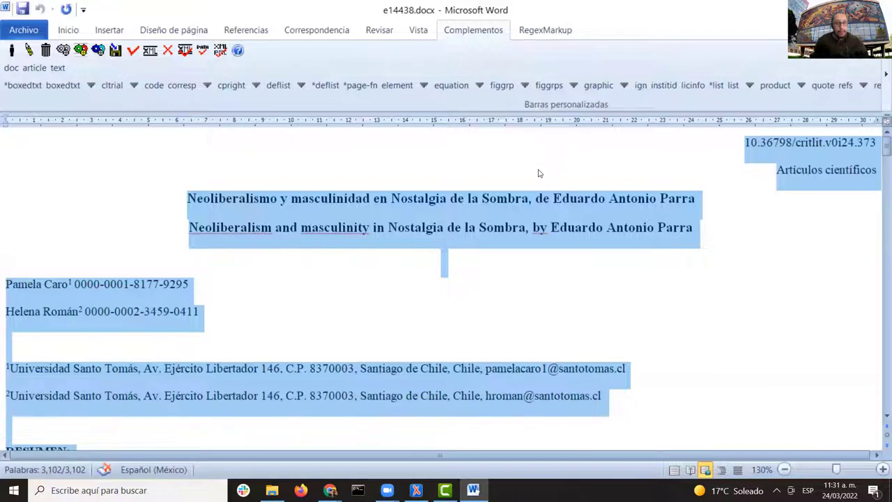
Open the doc element's attribute form for the fully selected article text
click(12, 68)
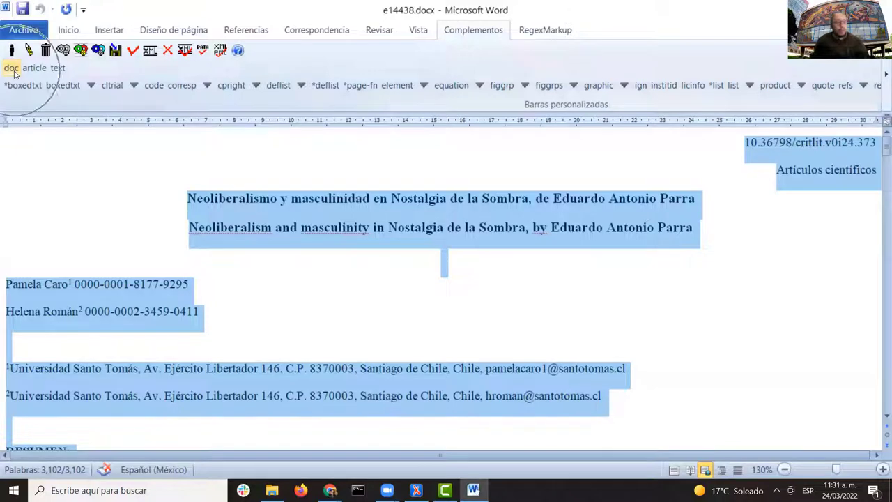
click(13, 72)
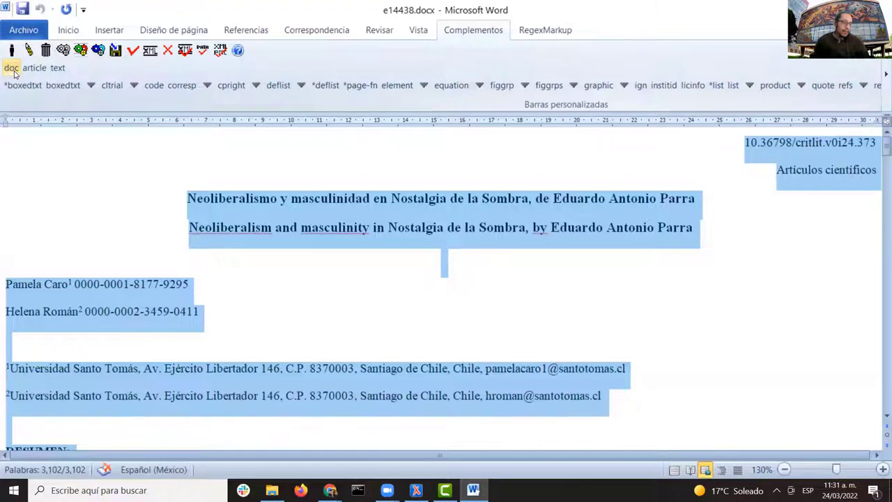
click(14, 72)
click(13, 72)
click(13, 71)
click(13, 72)
click(13, 72)
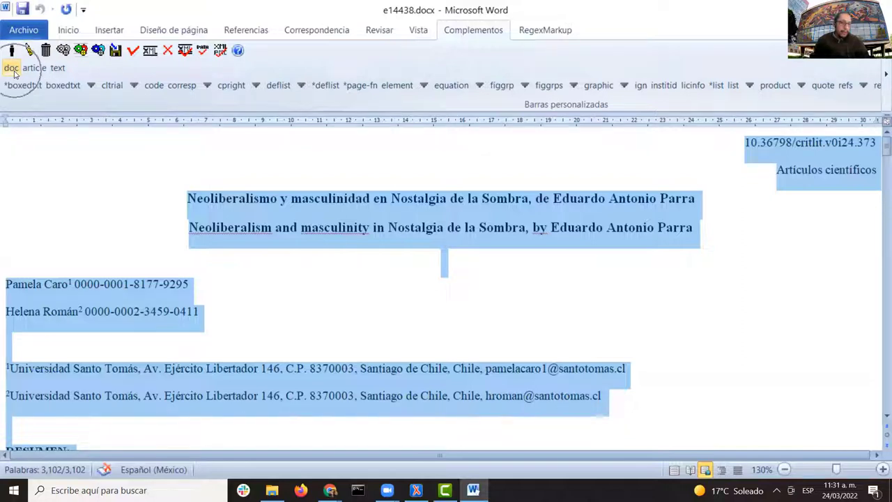
click(13, 72)
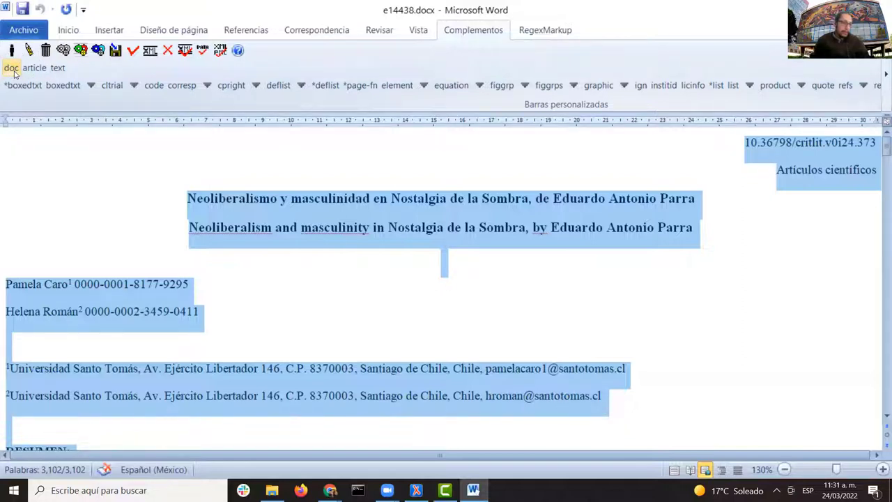
click(13, 72)
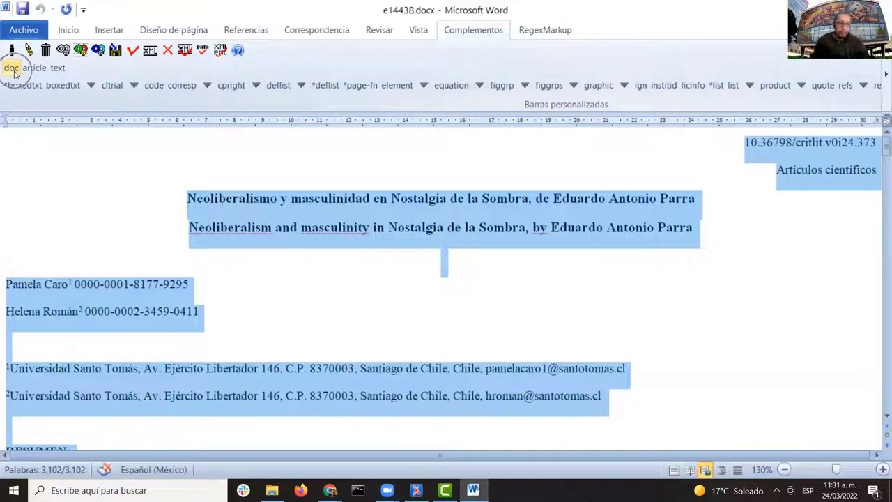
click(13, 71)
click(14, 72)
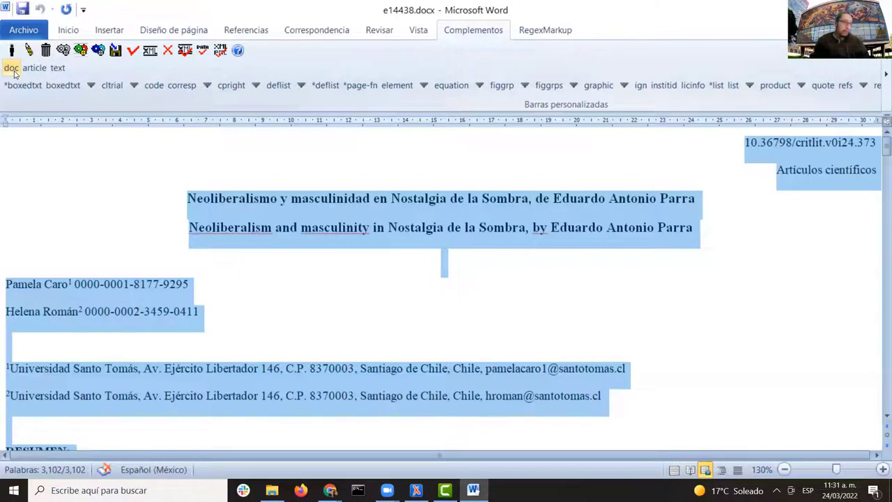
click(13, 70)
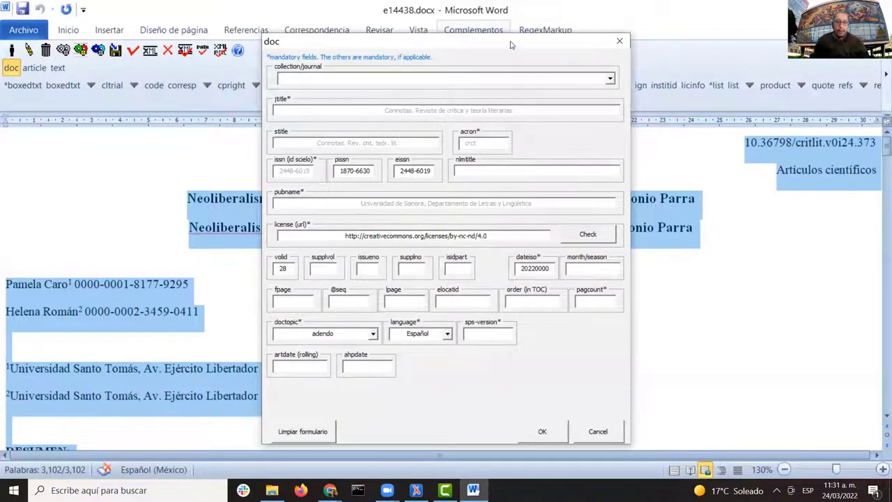
drag(504, 41, 508, 38)
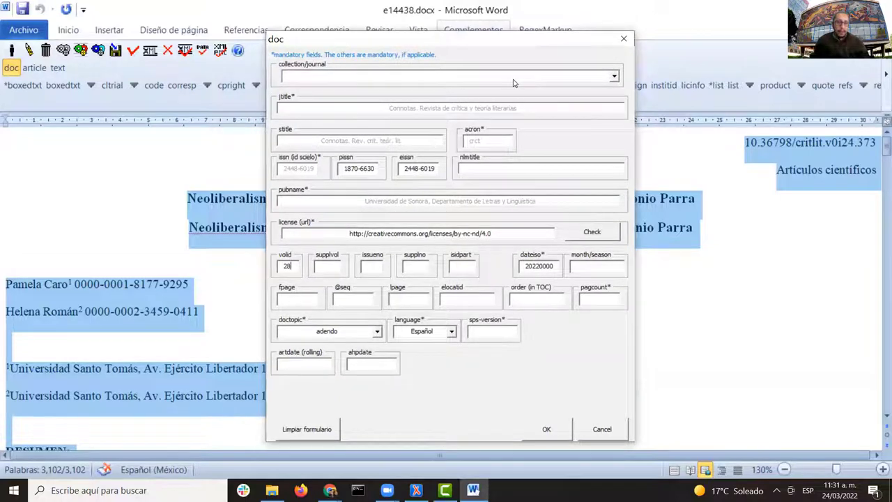
Set the doc form's collection/journal to Connotas. Revista de crítica y teoría literarias | Mexico
click(313, 77)
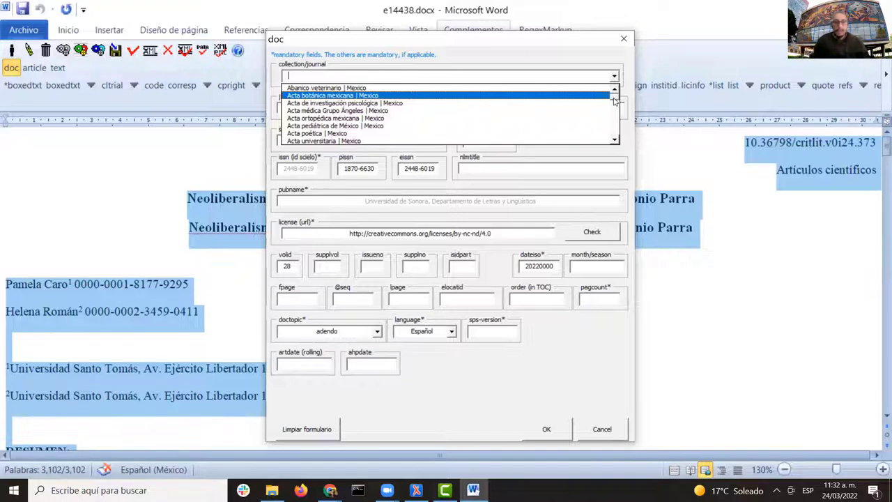
drag(615, 102, 617, 106)
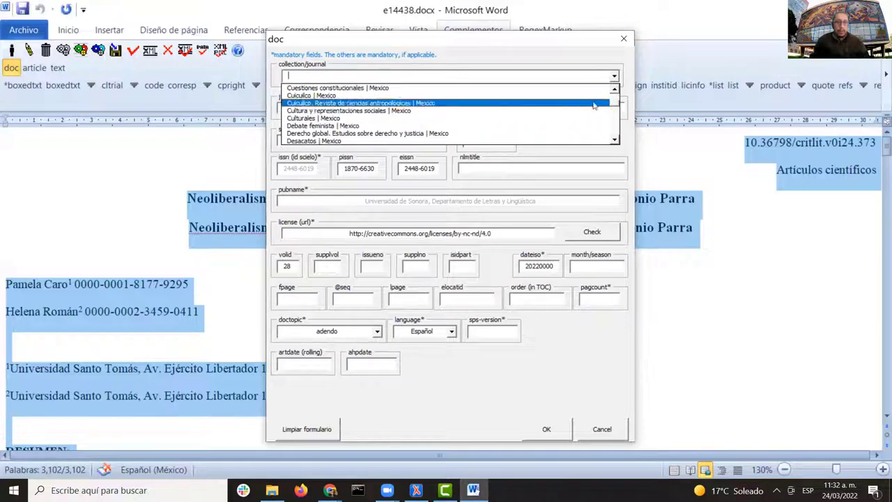
click(615, 89)
click(615, 89)
click(615, 89)
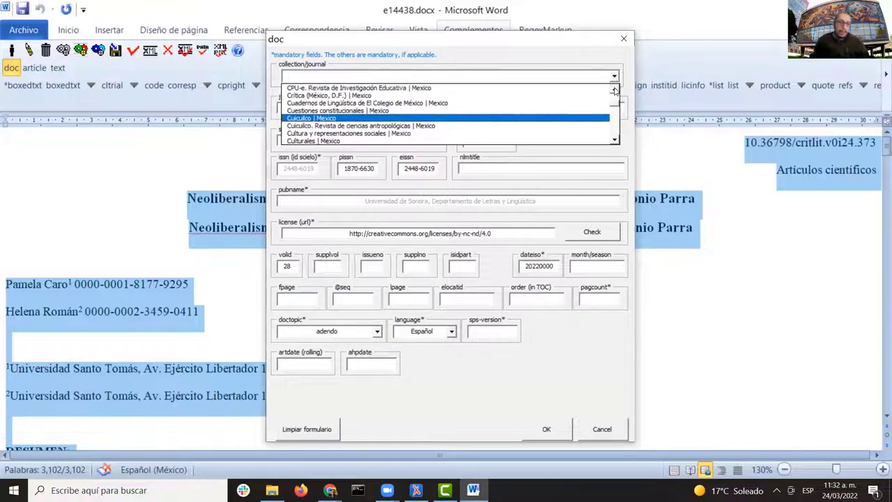
click(615, 89)
click(615, 90)
click(614, 89)
click(615, 89)
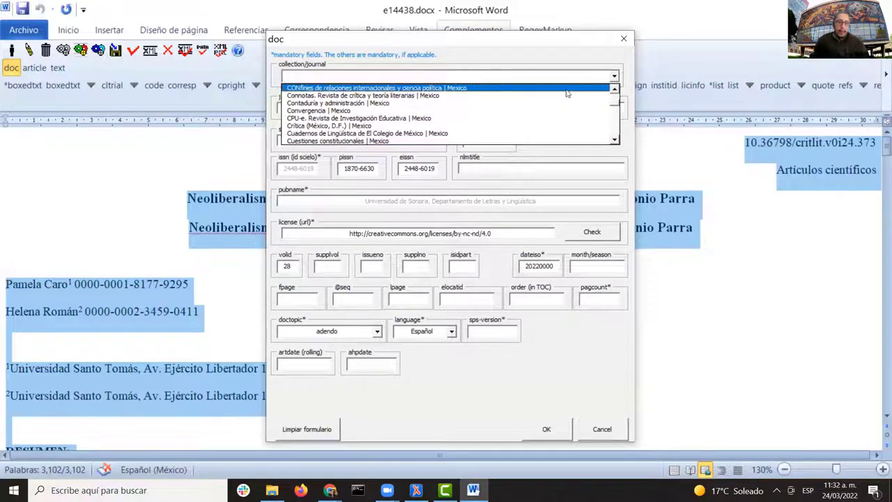
click(311, 95)
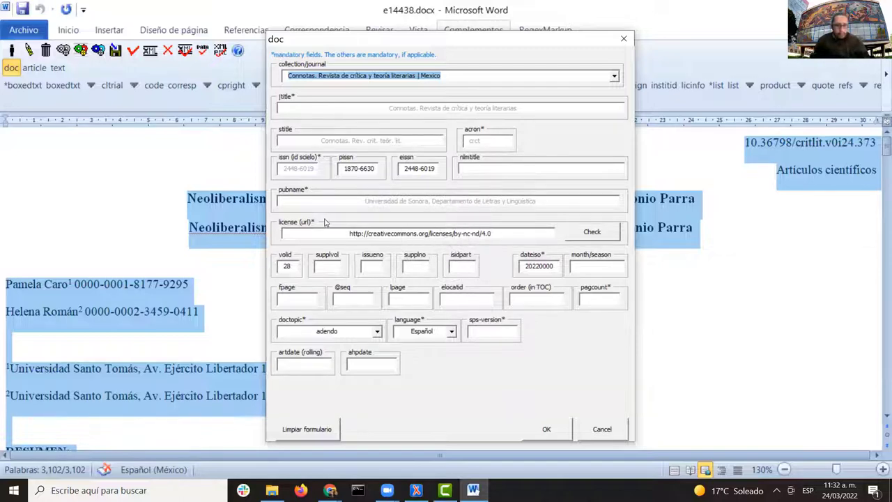
click(290, 270)
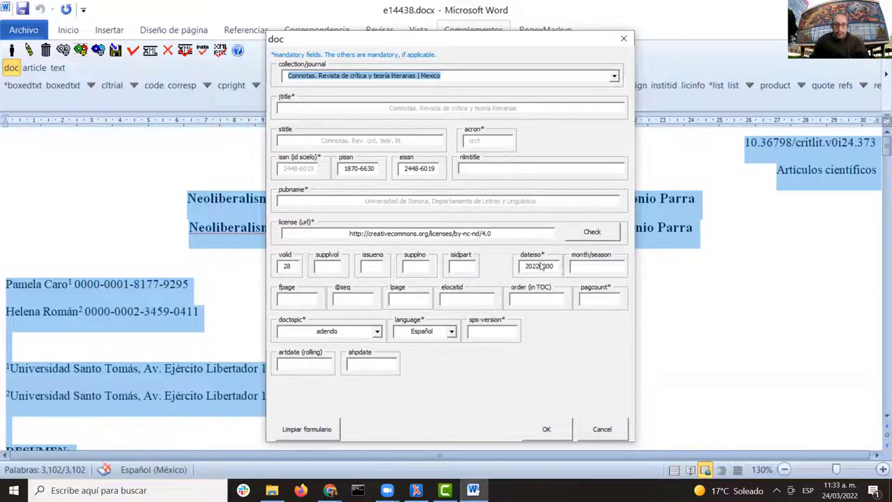
key(ctrl)
key(ctrl)
key(ctrl)
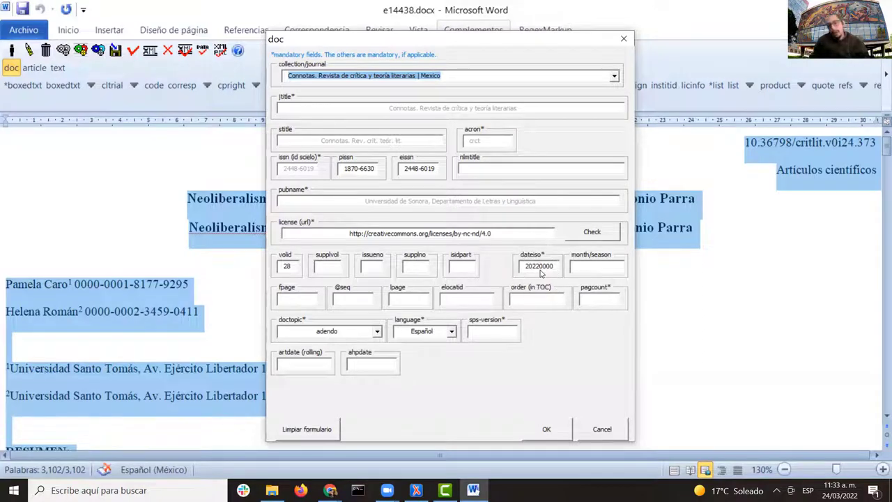
key(ctrl)
key(ctrl)
key(ctrl)
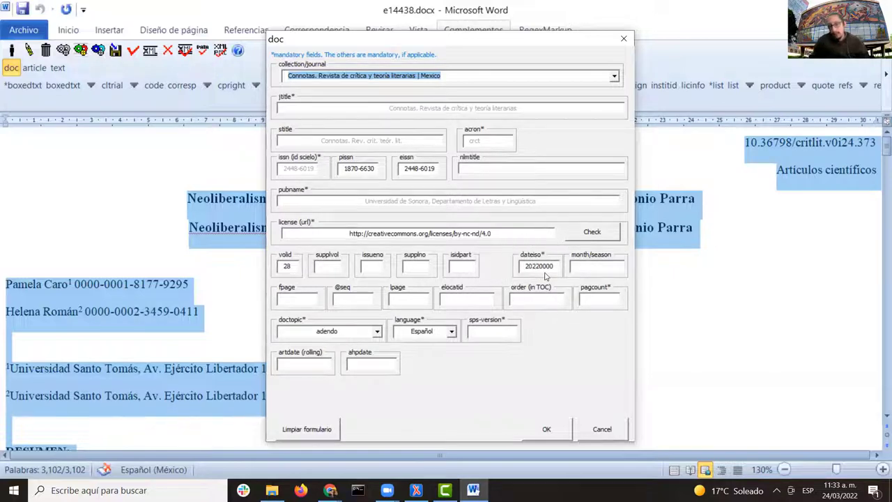
key(ctrl)
key(ctrl)
key(ctrl)
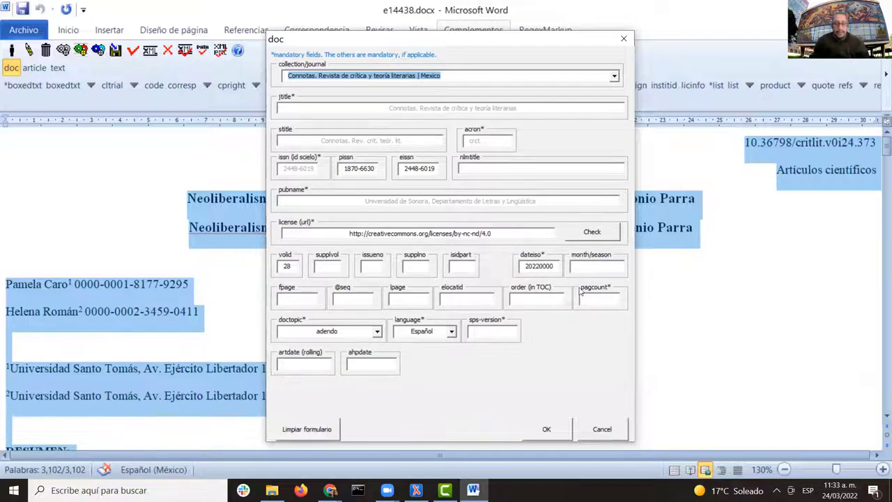
click(483, 299)
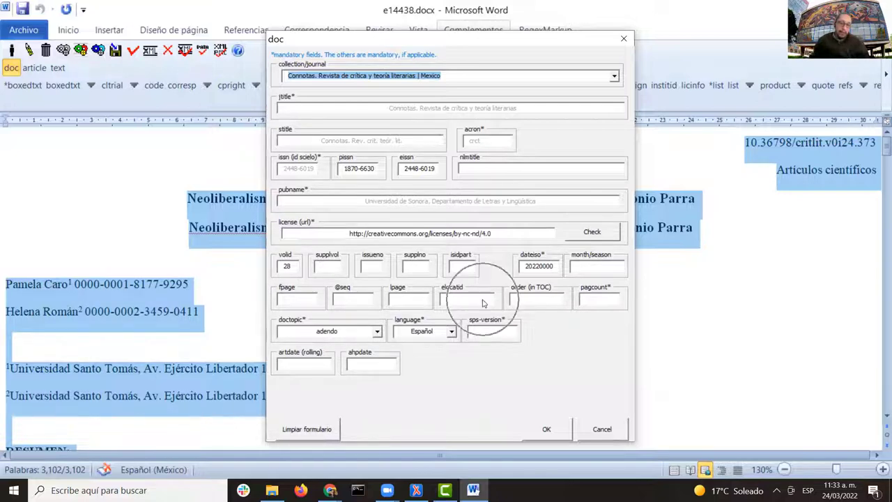
click(469, 293)
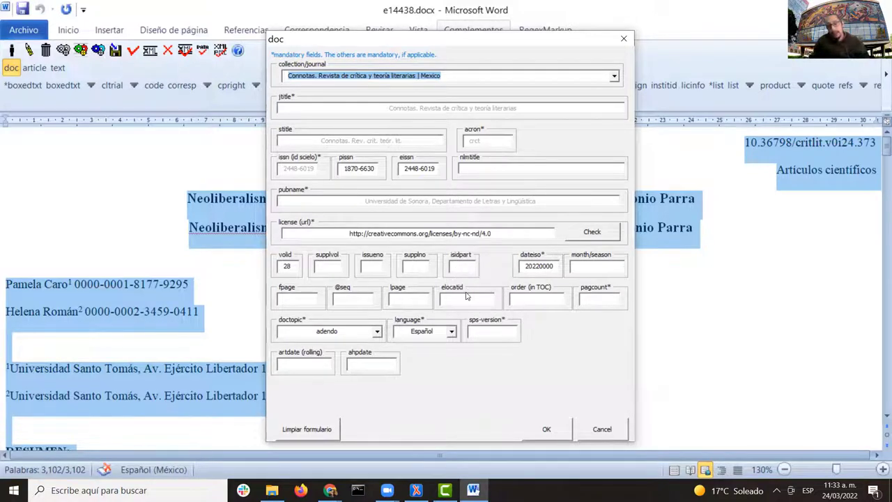
Check the article's file name in SciELO\serial\crct\v28\markup_xml\scielo_markup and set the doc form's elocatid to e14438
click(460, 304)
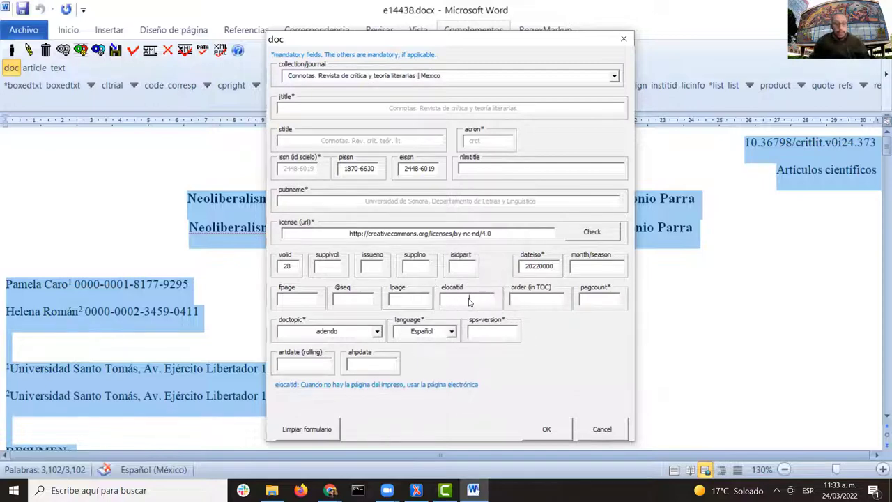
click(272, 490)
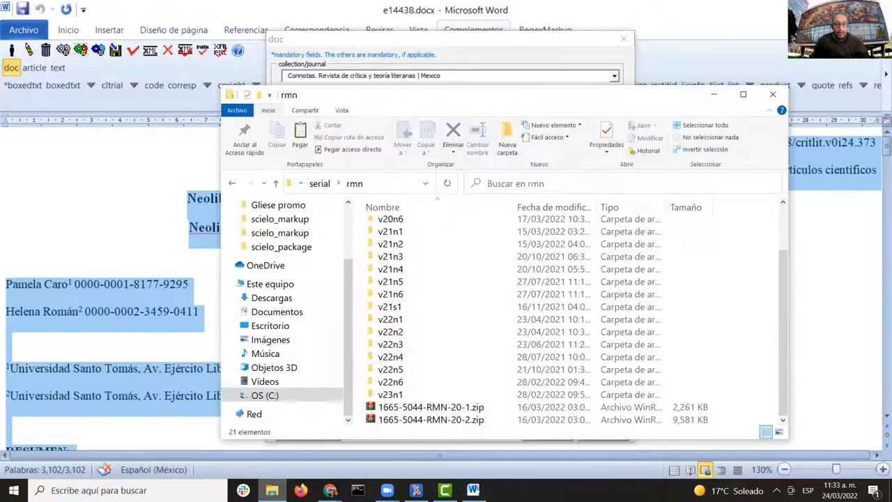
click(275, 396)
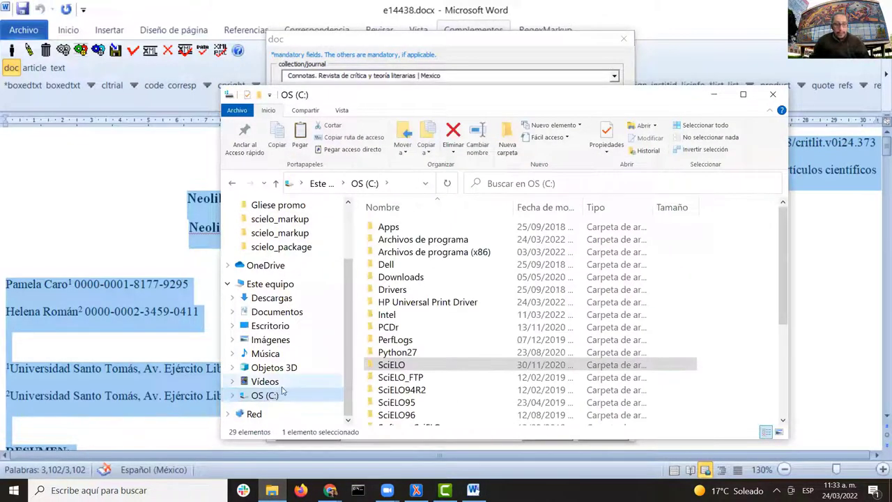
double_click(417, 366)
double_click(421, 230)
scroll(436, 289, down, 15)
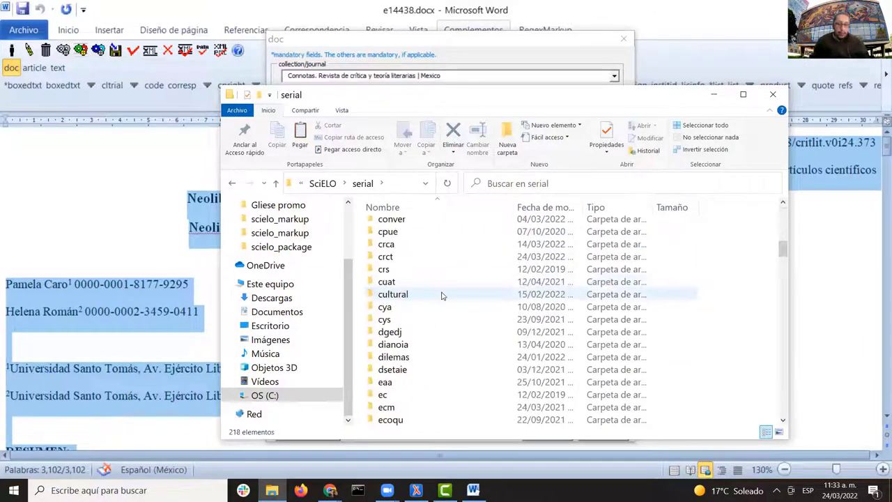
scroll(441, 295, up, 3)
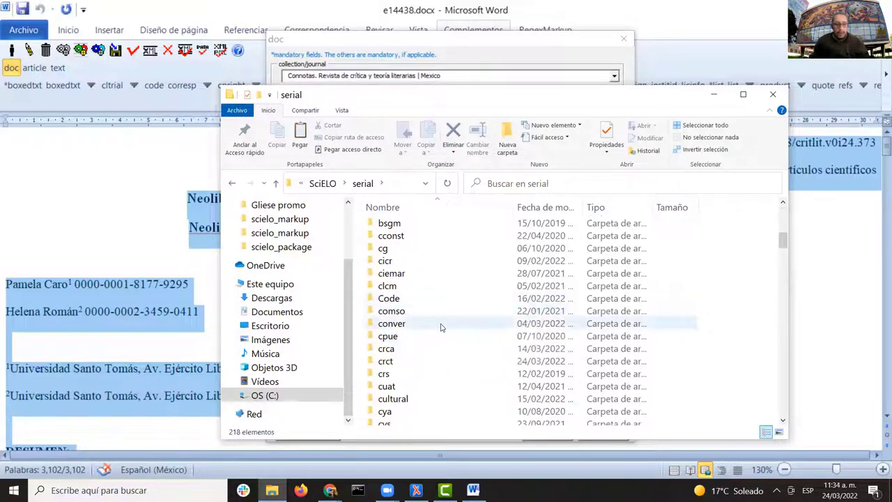
double_click(390, 361)
double_click(408, 228)
double_click(408, 228)
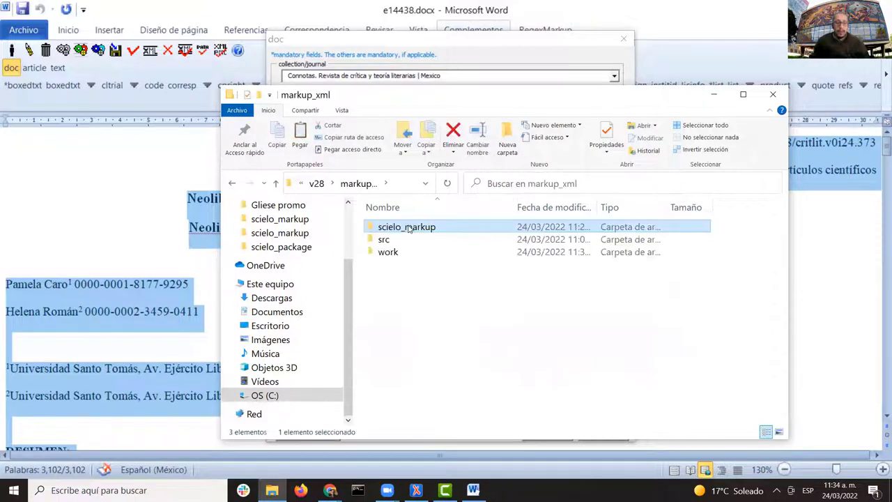
double_click(409, 227)
click(404, 240)
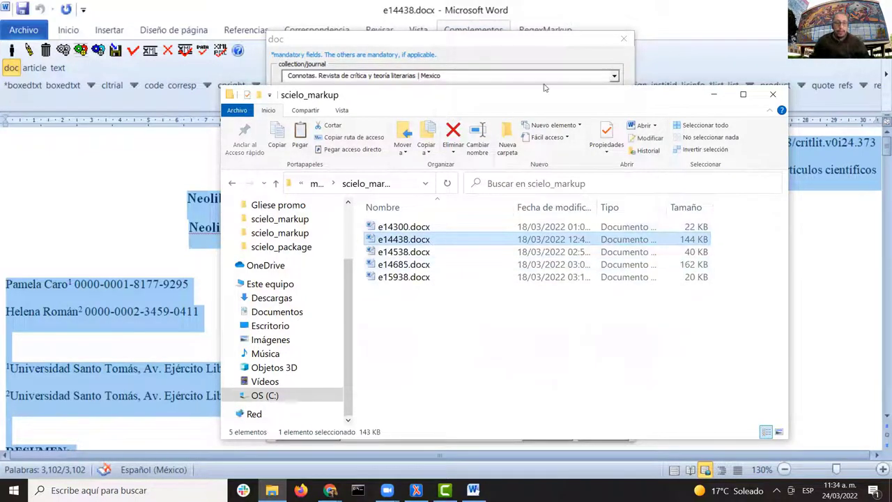
click(527, 46)
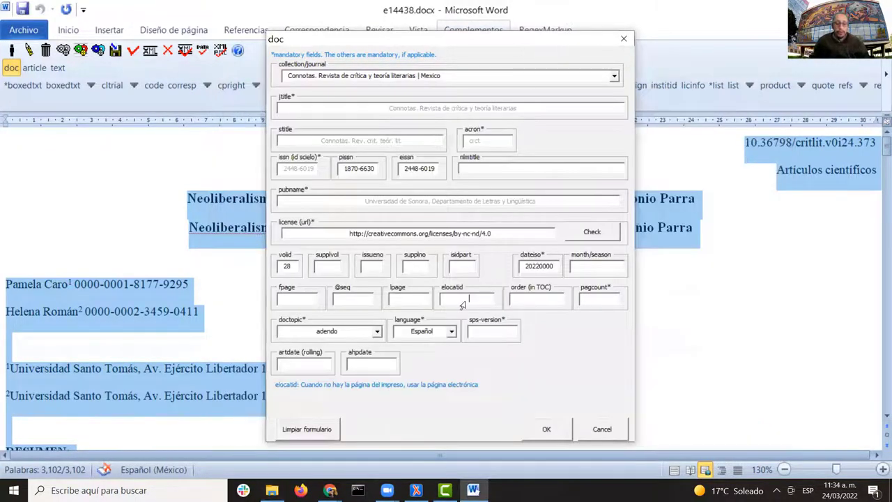
text(4438)
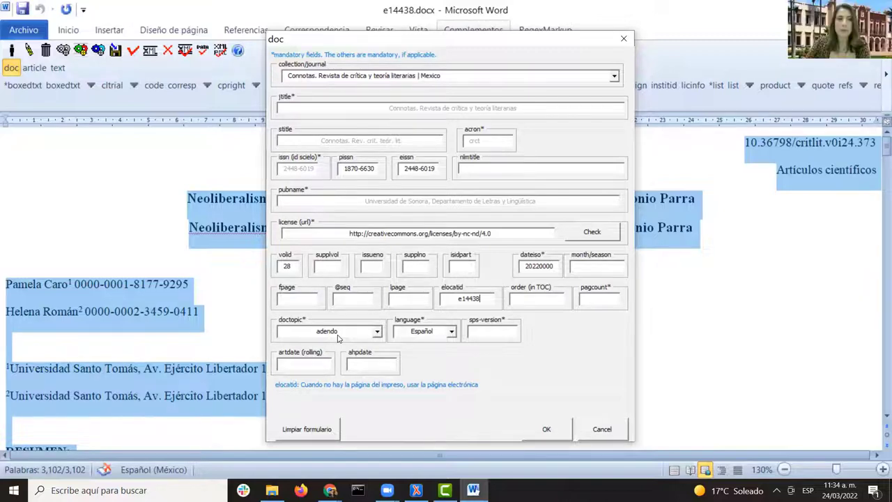
Return to File Explorer and open the src folder inside v28\markup_xml
click(272, 490)
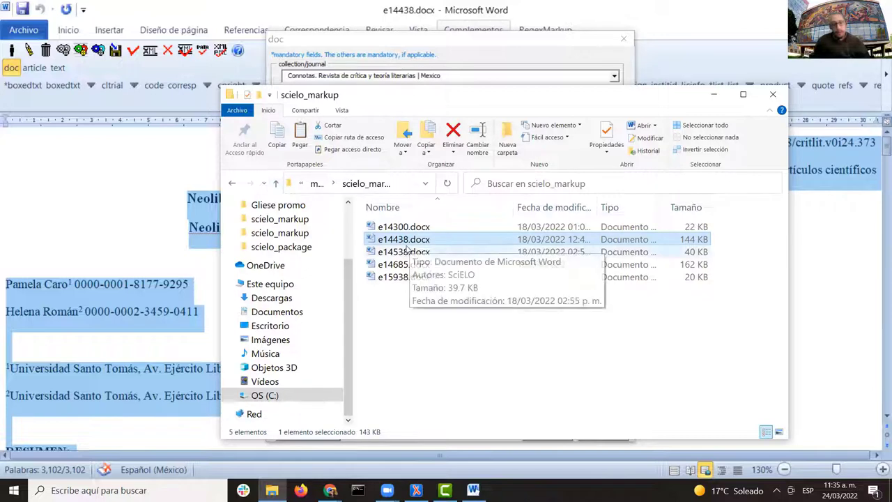
click(275, 182)
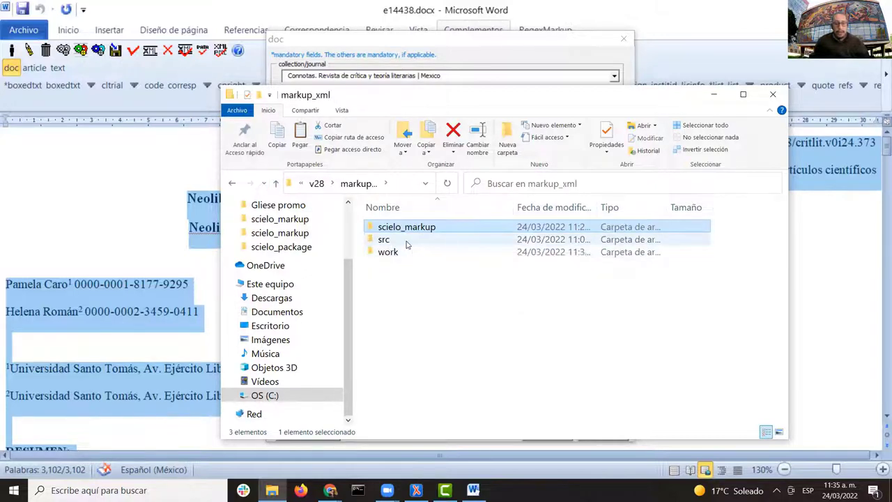
click(389, 241)
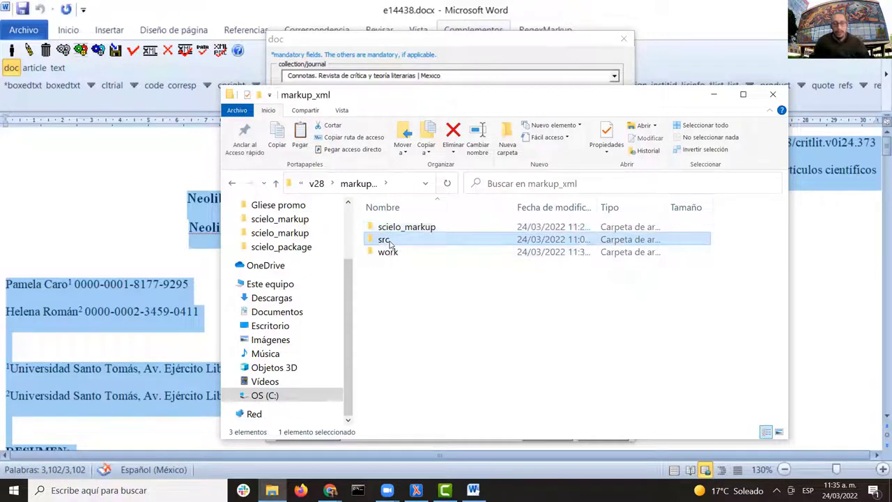
double_click(390, 241)
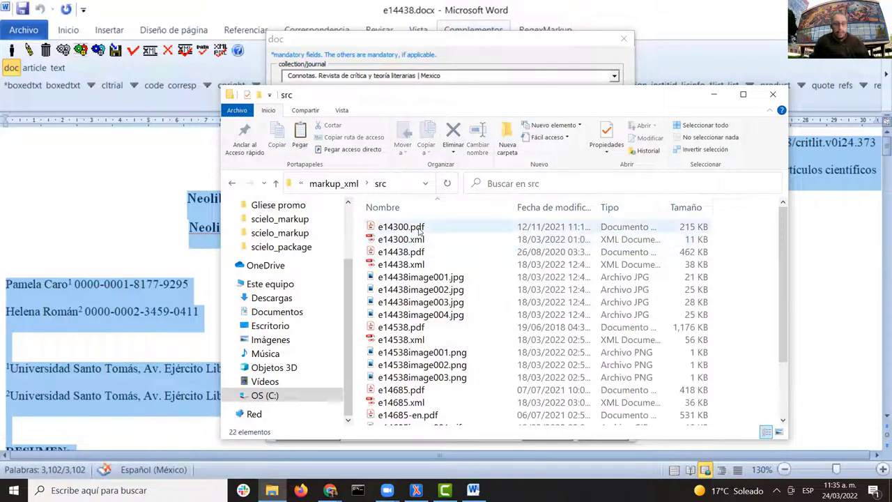
Sort the src files by type in descending order and delete the five XML files, from e15938.xml to e14300.xml
click(646, 207)
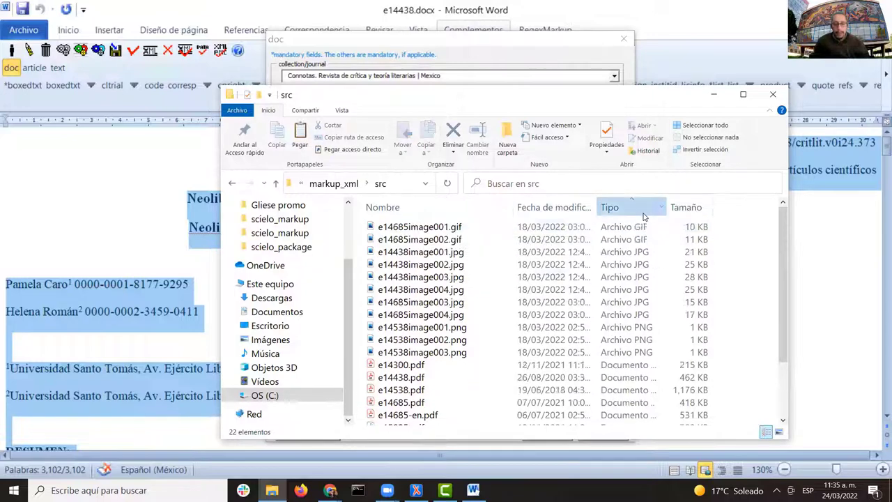
click(645, 208)
click(480, 227)
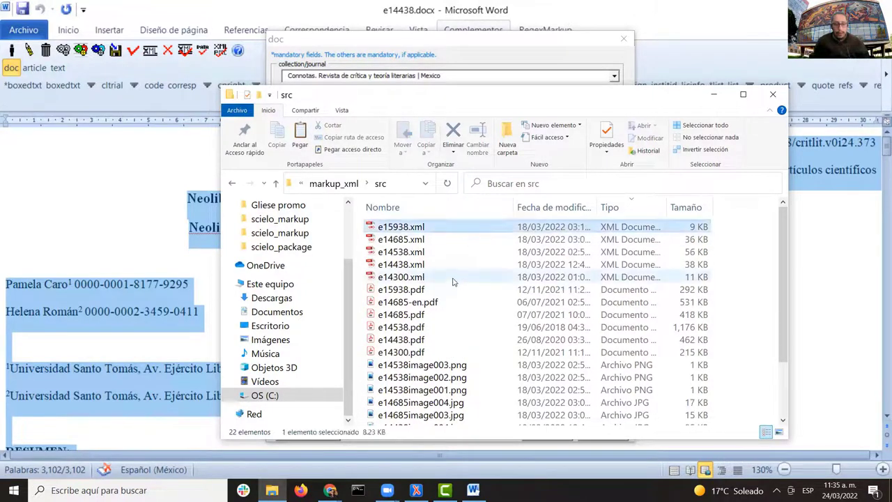
shift+click(453, 277)
key(Delete)
key(Return)
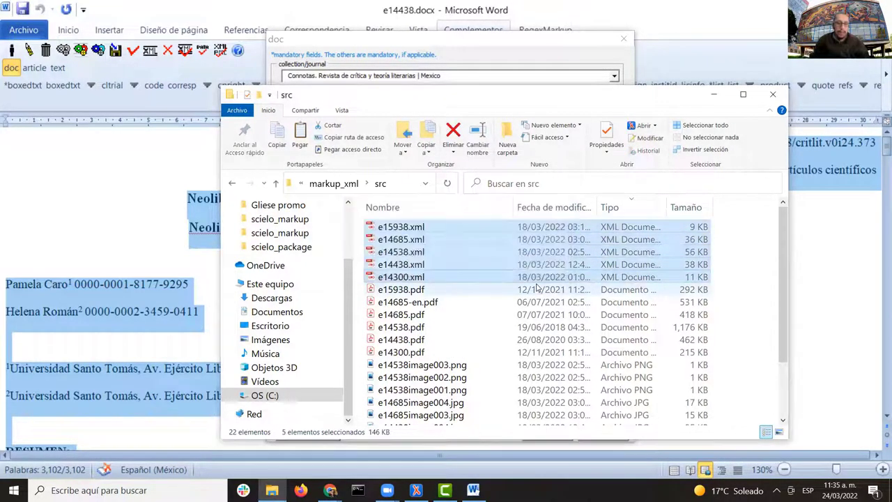
Delete the PNG, JPG and GIF images from e14538image003.png to e14685image001.gif in src, and sort the remaining files by type in ascending order
scroll(484, 391, down, 1)
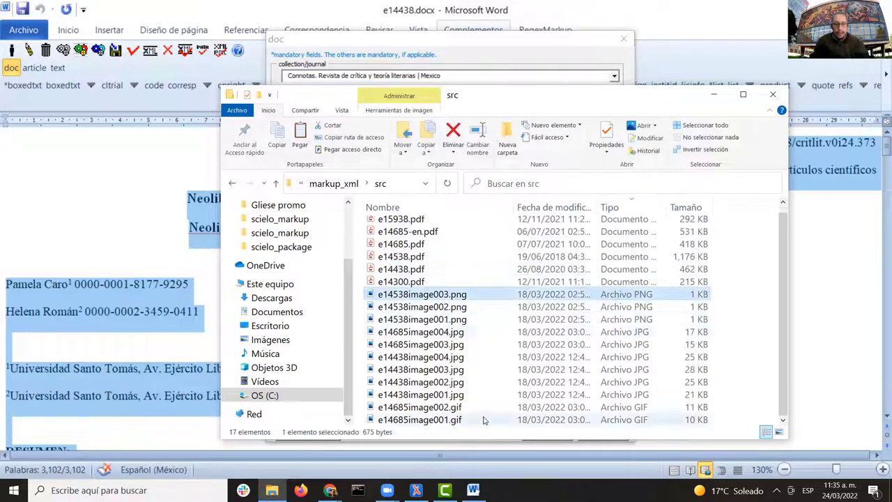
shift+click(488, 419)
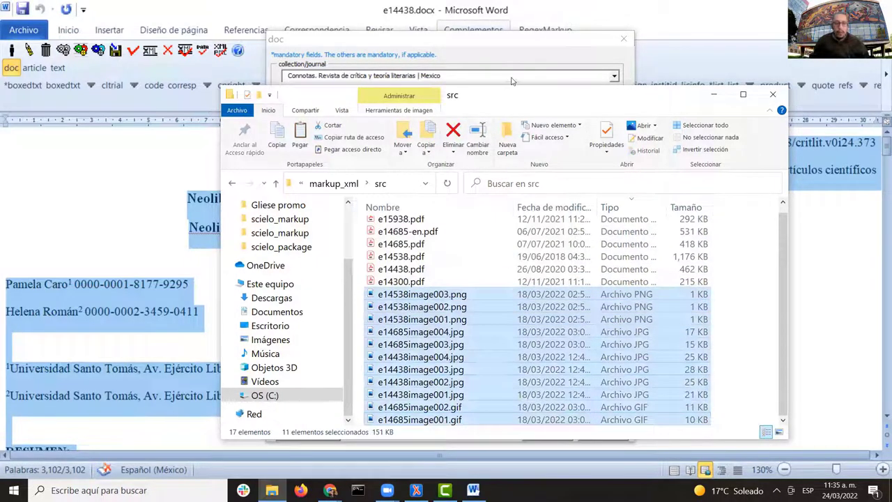
key(Delete)
click(612, 210)
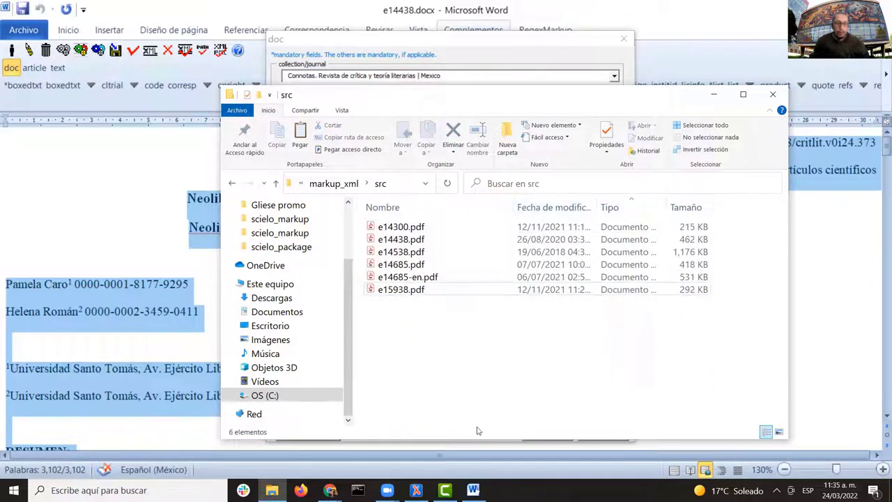
click(401, 242)
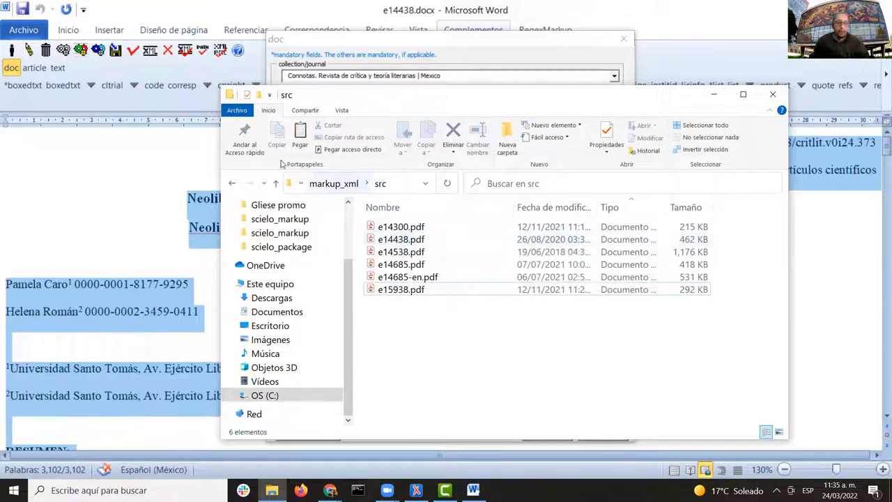
Compare the article file names in the scielo_markup folder with the PDF names in the src folder of markup_xml
click(275, 183)
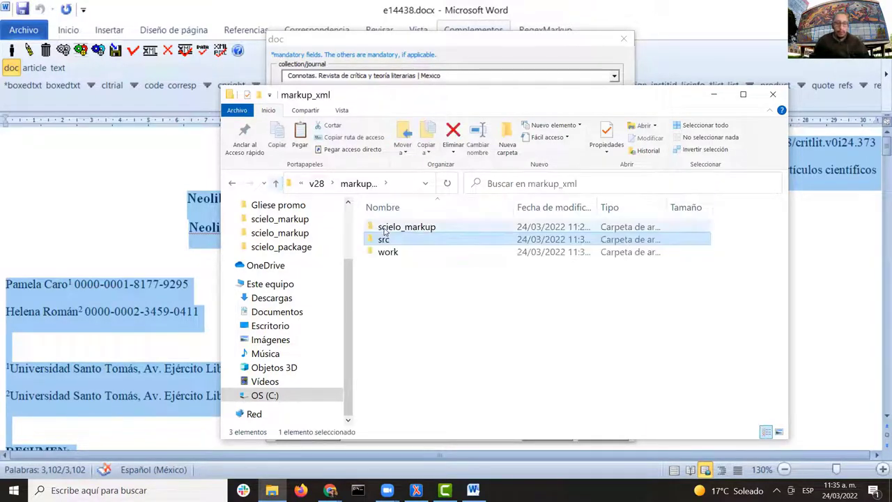
double_click(425, 232)
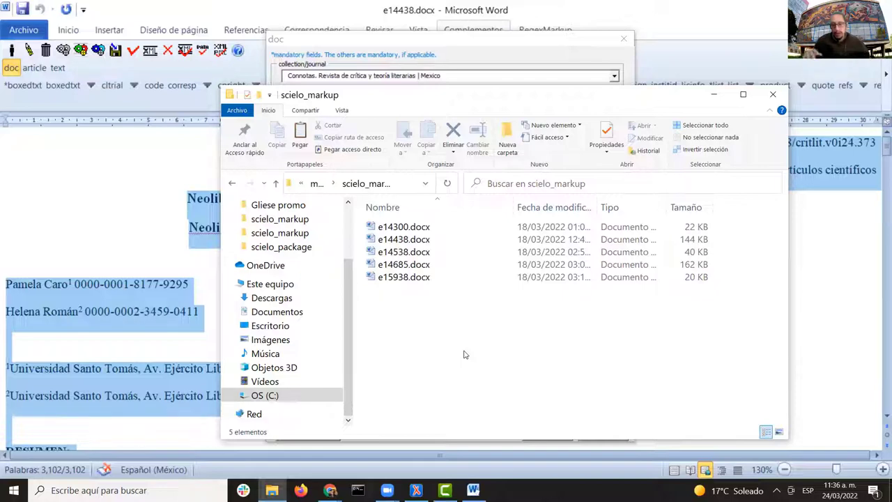
click(275, 183)
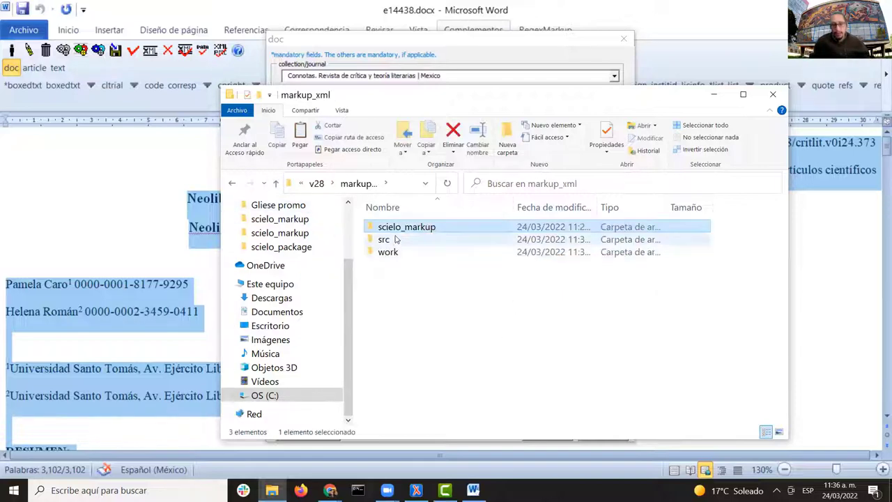
double_click(383, 239)
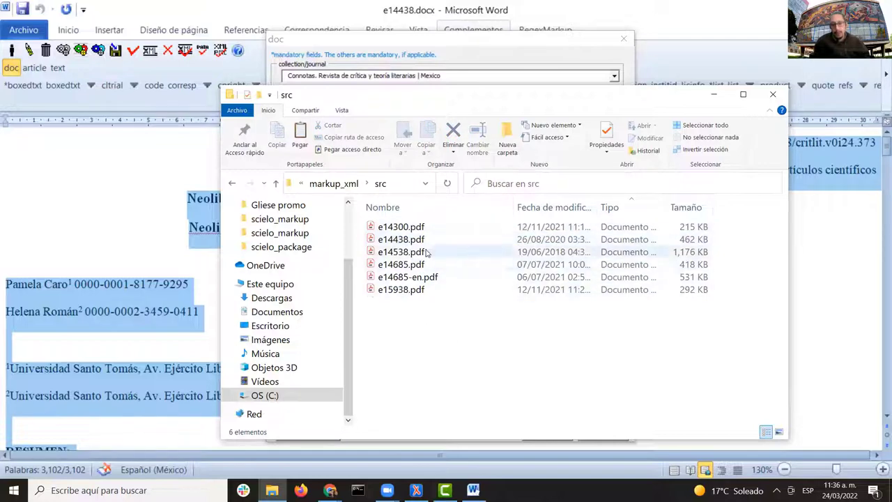
click(276, 184)
double_click(415, 228)
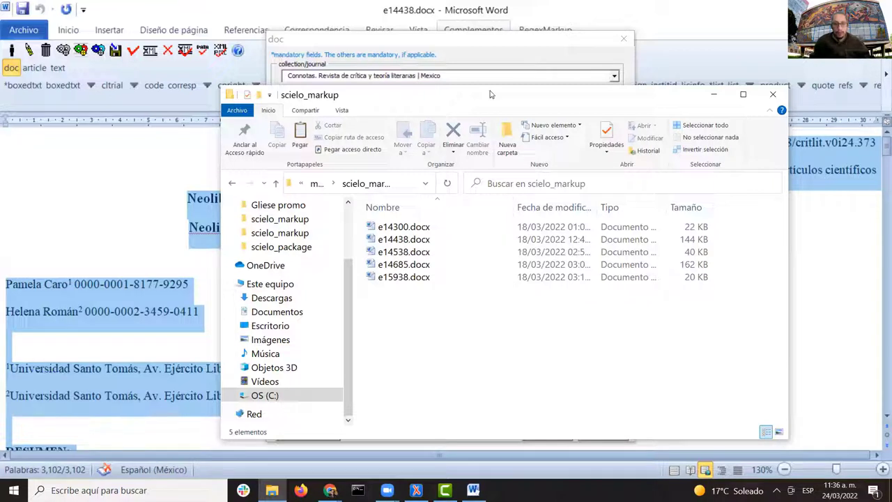
drag(474, 89, 457, 85)
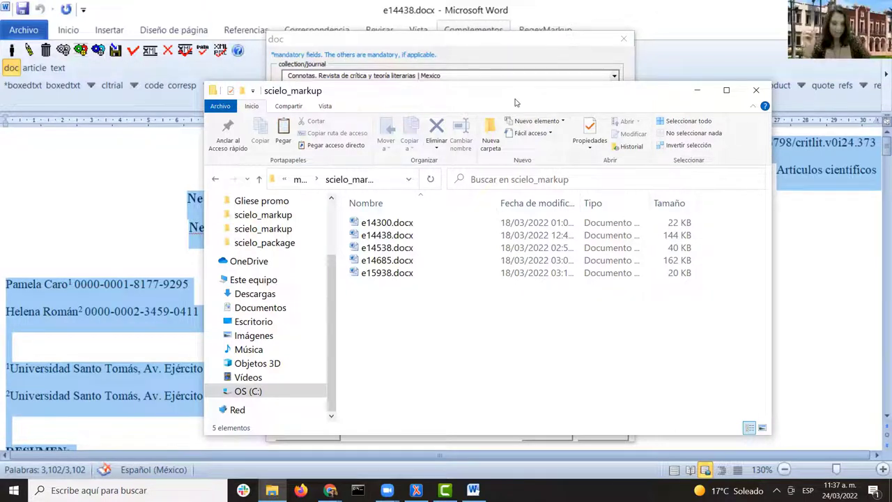
Return to the doc form in Word and review its elocatid and order (in TOC) fields
click(508, 58)
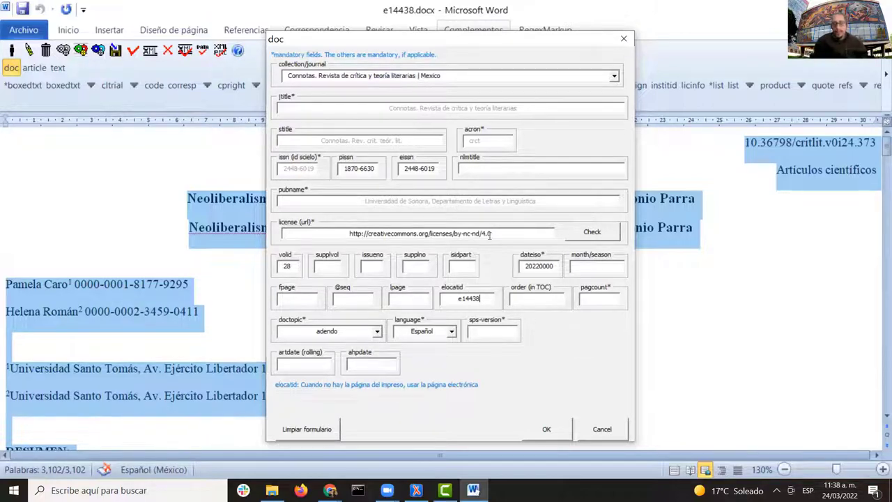
click(460, 300)
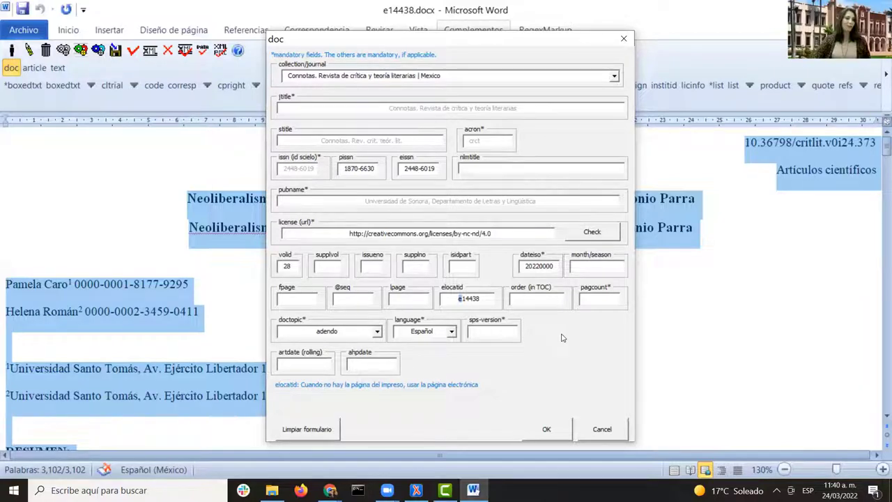
click(530, 305)
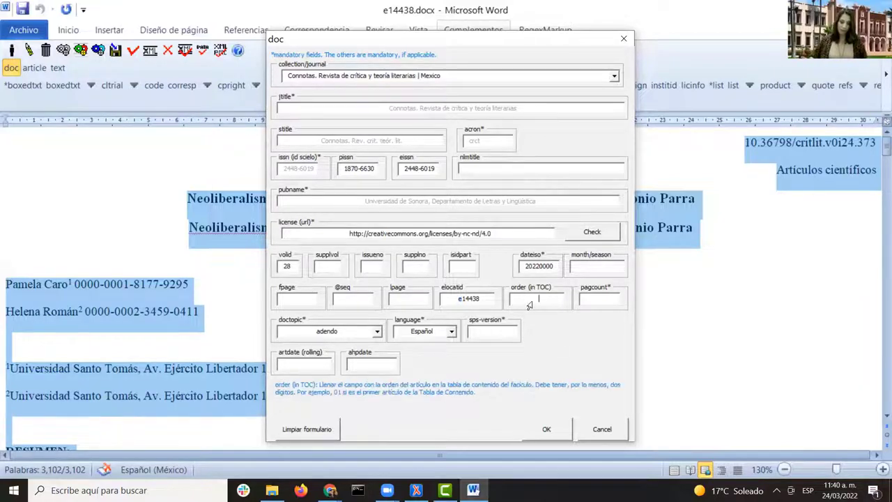
click(484, 305)
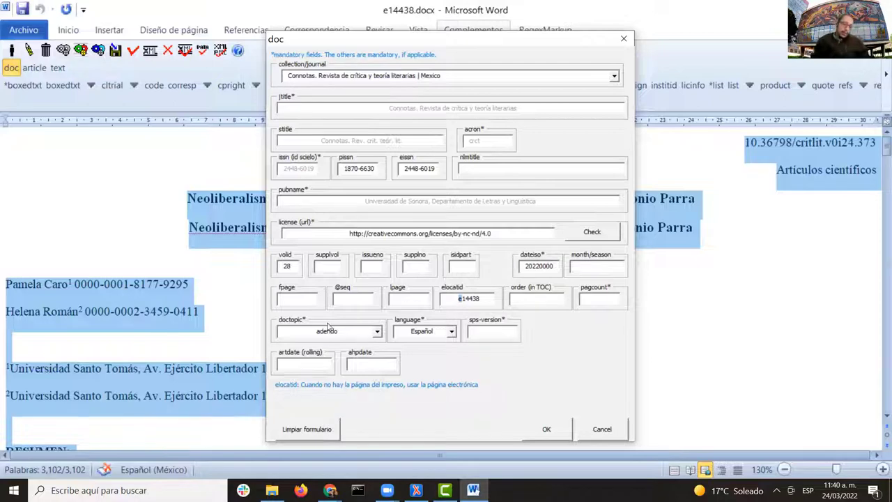
key(ctrl)
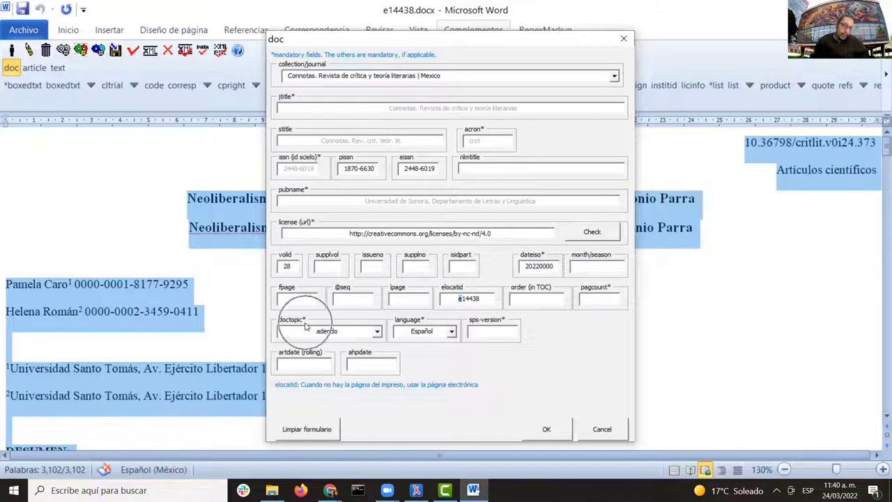
Look through the available document types and set the doc form's doctopic to artículo de investigación
click(367, 333)
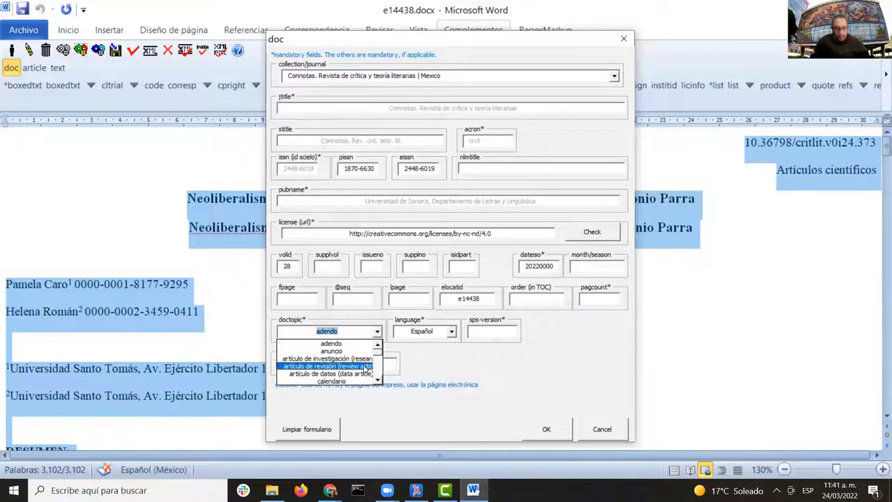
scroll(382, 357, down, 5)
scroll(377, 349, up, 5)
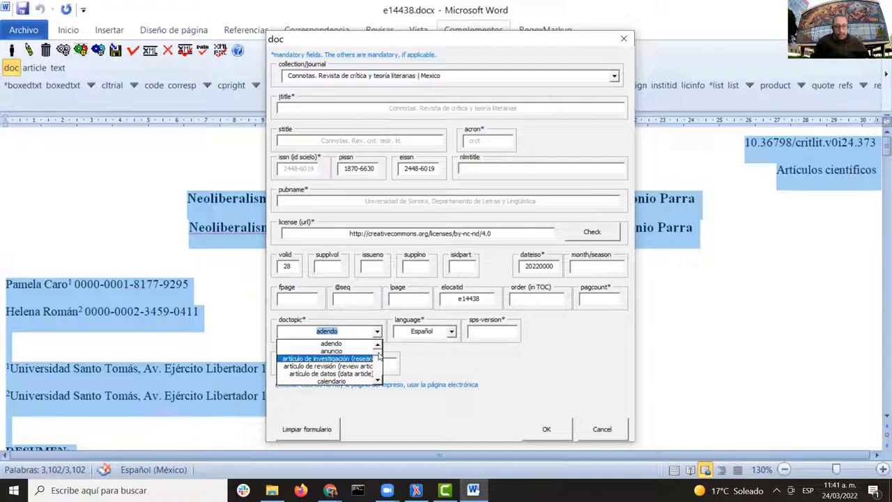
scroll(379, 356, down, 3)
scroll(378, 355, up, 3)
scroll(380, 356, down, 3)
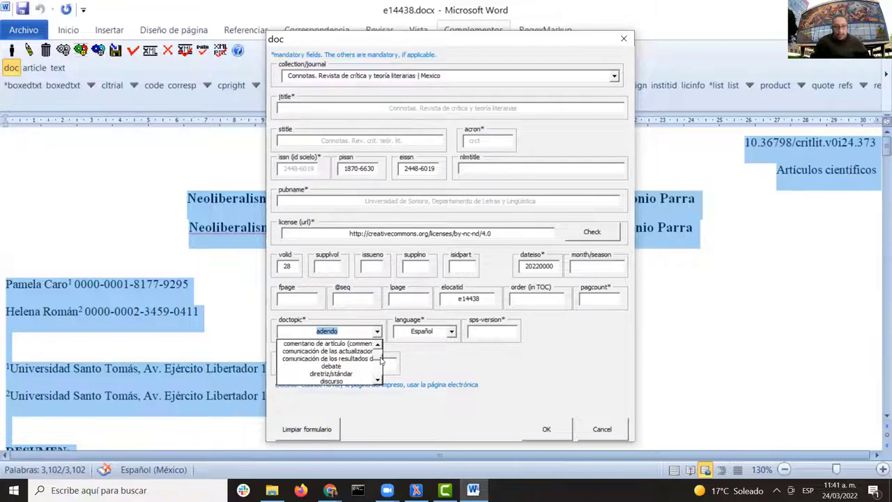
scroll(381, 362, down, 5)
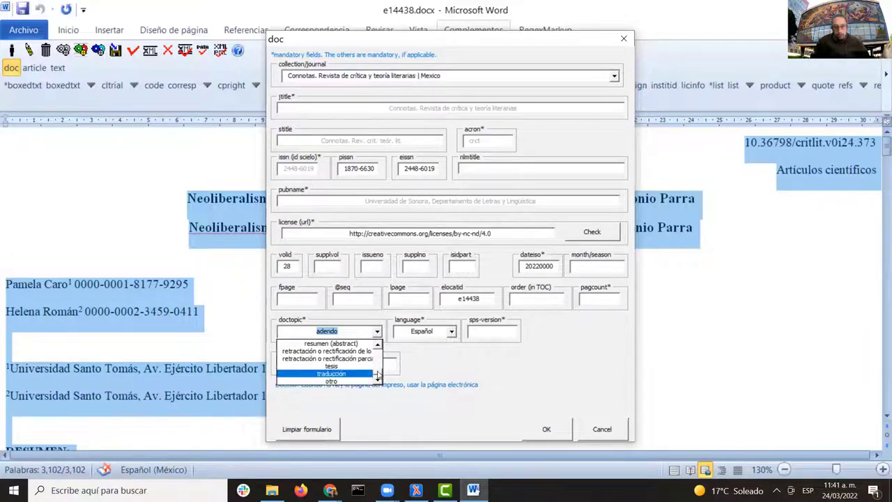
scroll(385, 355, up, 8)
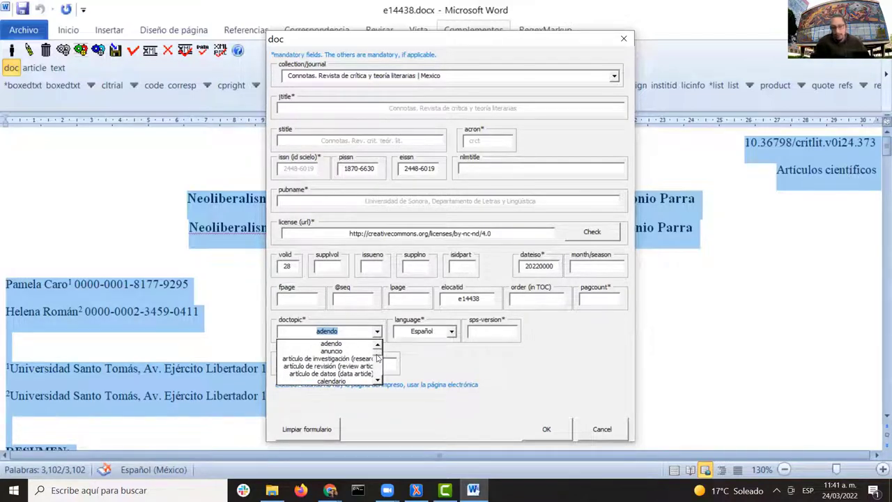
click(338, 359)
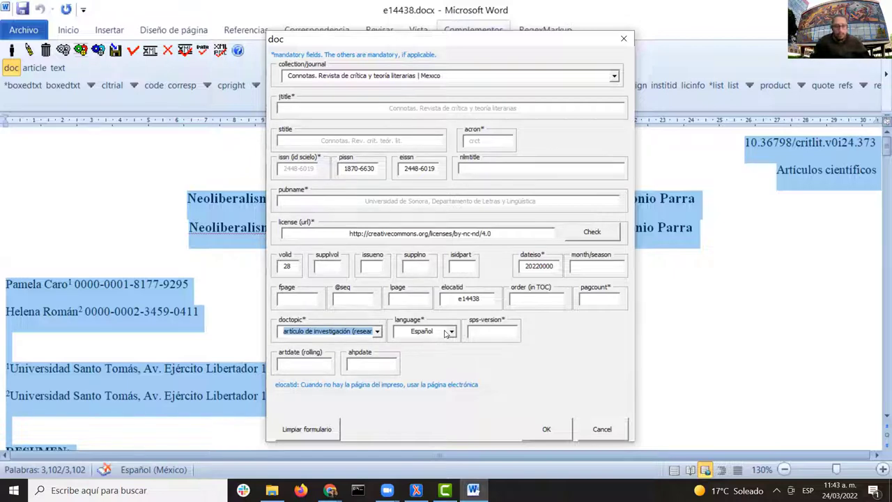
Set the doc form's sps-version to 1.9 and its artdate (rolling) to 20220324
click(495, 333)
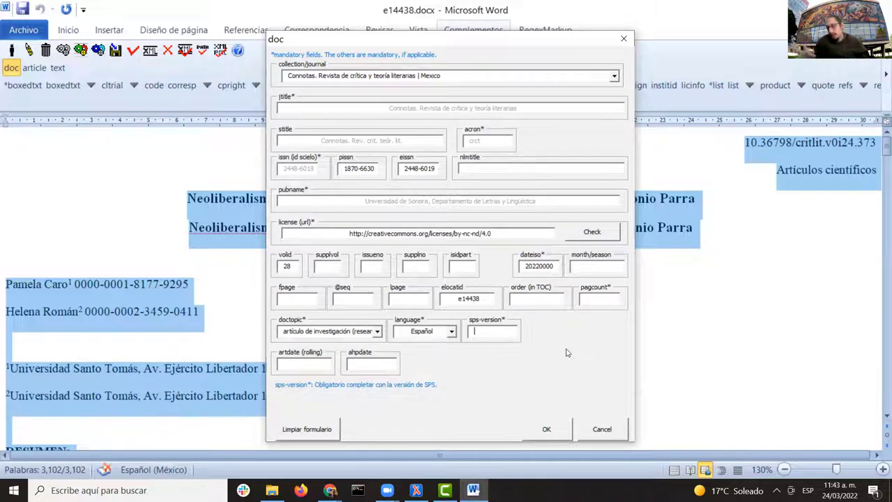
text(1.9)
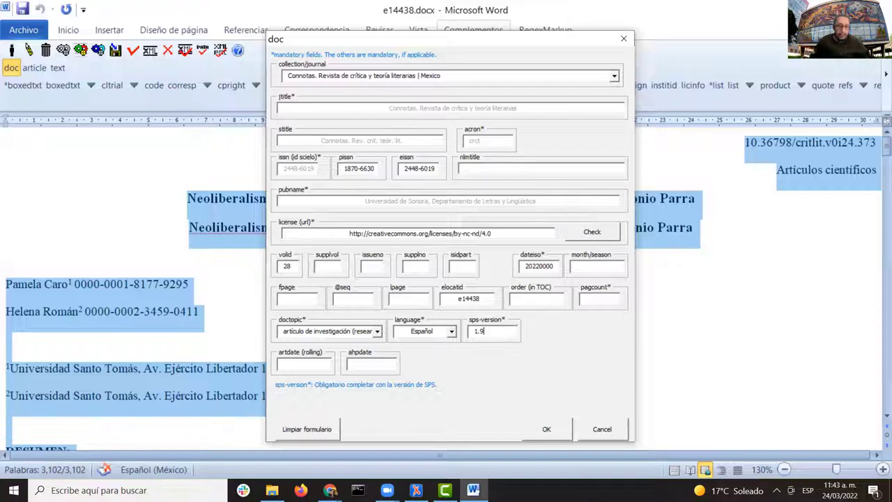
click(285, 369)
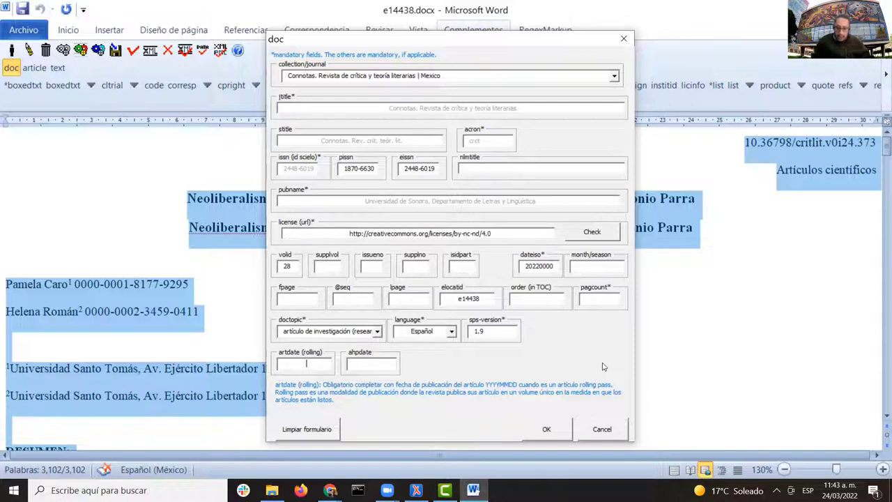
text(202203)
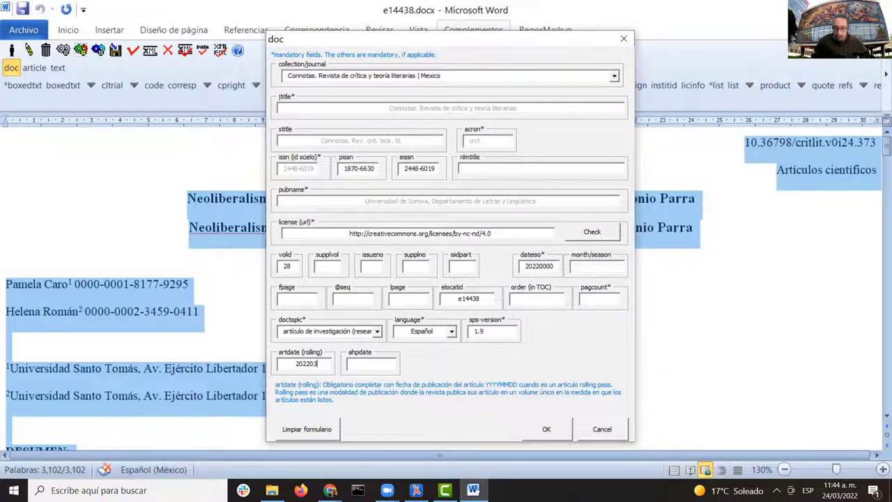
text(24)
key(Tab)
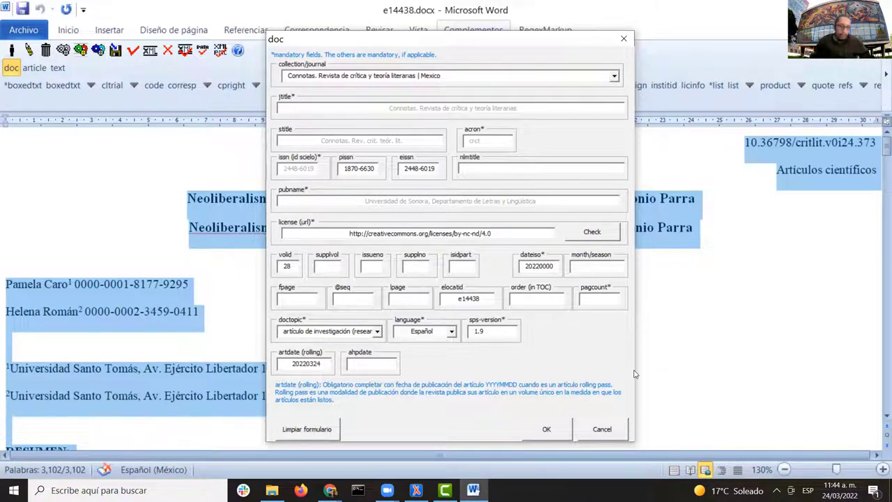
Submit the doc form and confirm that the document conforms to the model, so the initial tags are generated
click(547, 430)
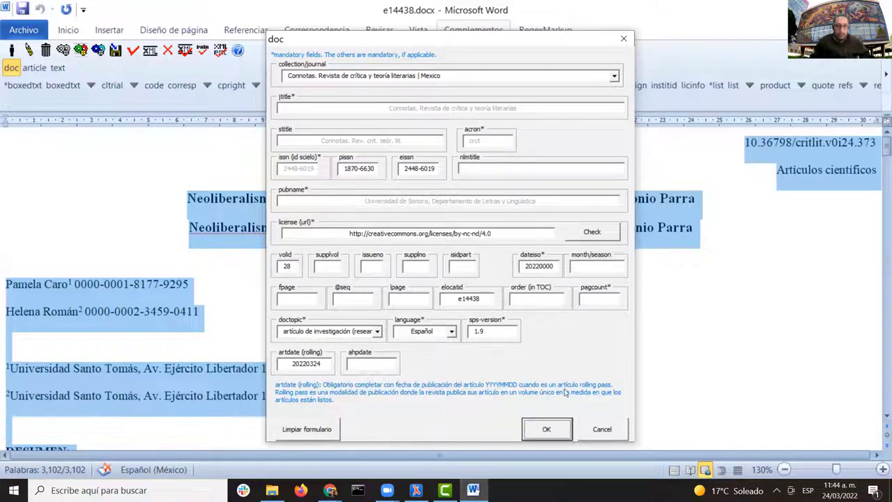
click(557, 430)
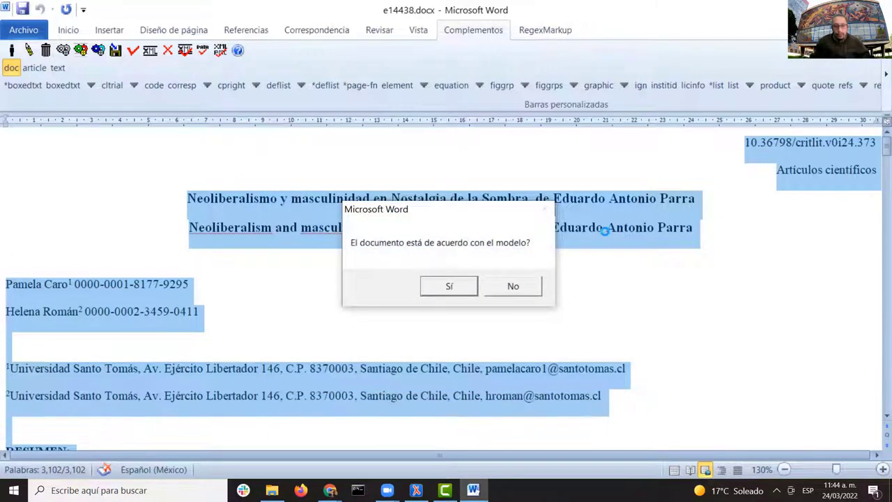
click(449, 288)
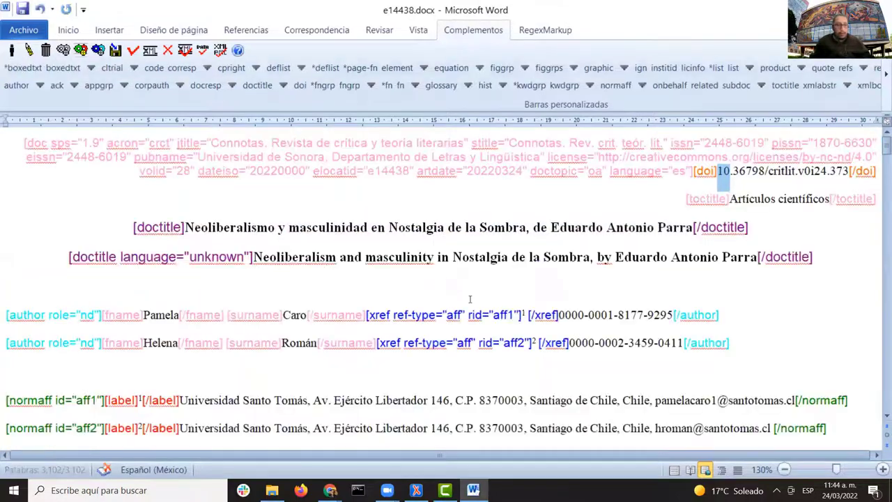
Examine the generated doc, doctitle, author and normaff tags and the untagged abstract section of the article
click(467, 297)
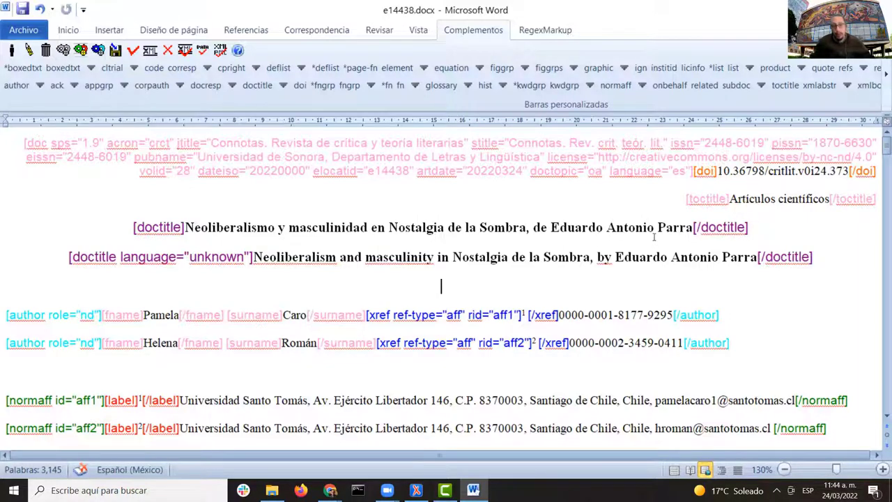
scroll(656, 241, down, 2)
scroll(665, 243, up, 1)
scroll(826, 265, down, 2)
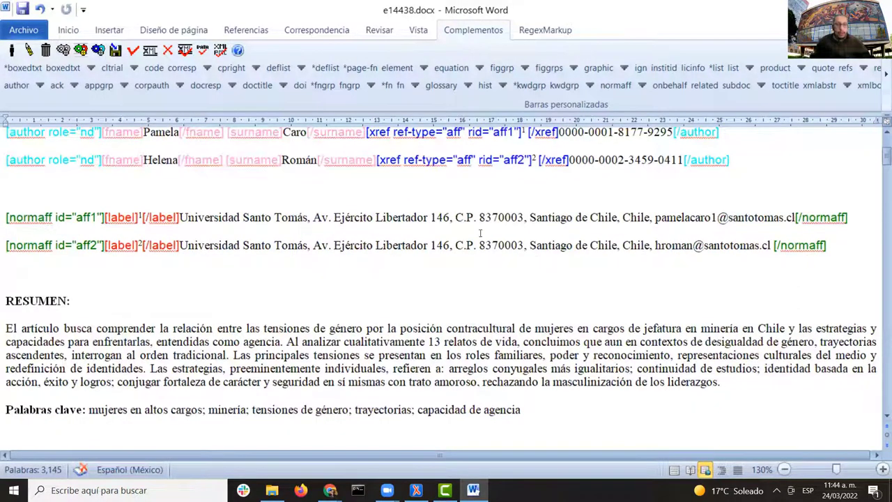
scroll(536, 233, up, 3)
click(516, 171)
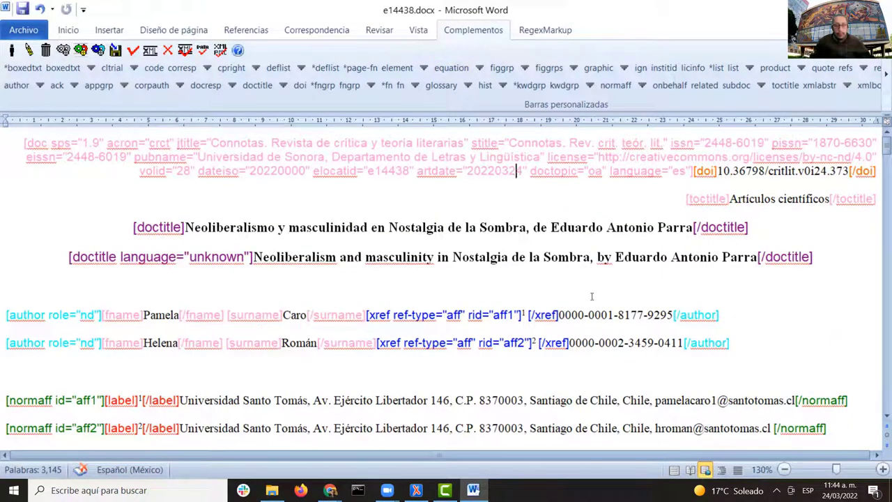
key(Down)
key(Down)
key(Down)
key(Down)
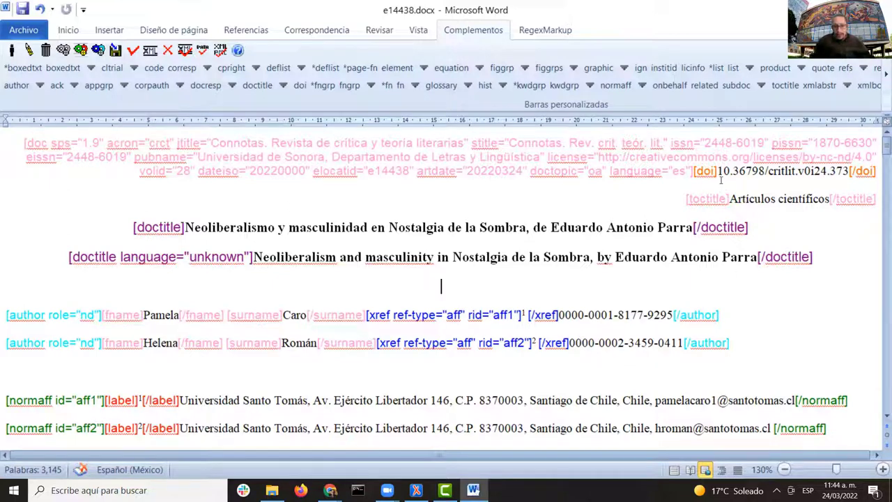
Check the doi tag and select the article's full DOI enclosed in it
drag(695, 171, 715, 171)
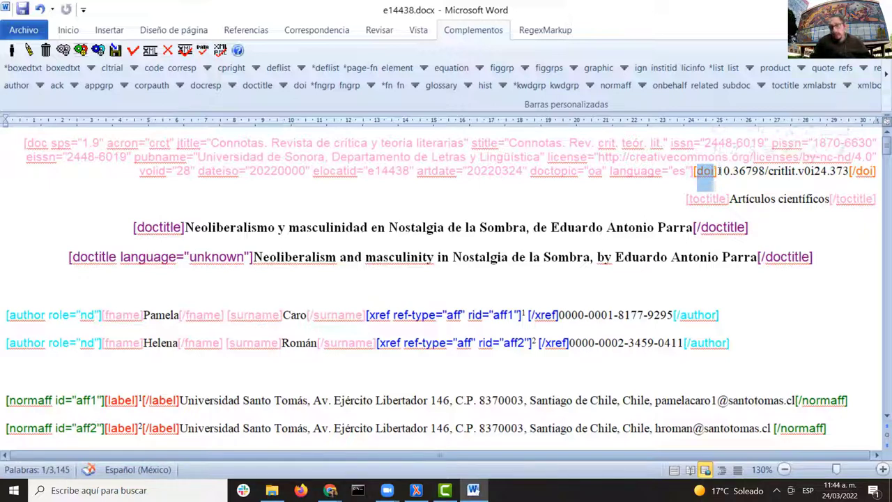
click(719, 173)
drag(718, 174, 849, 173)
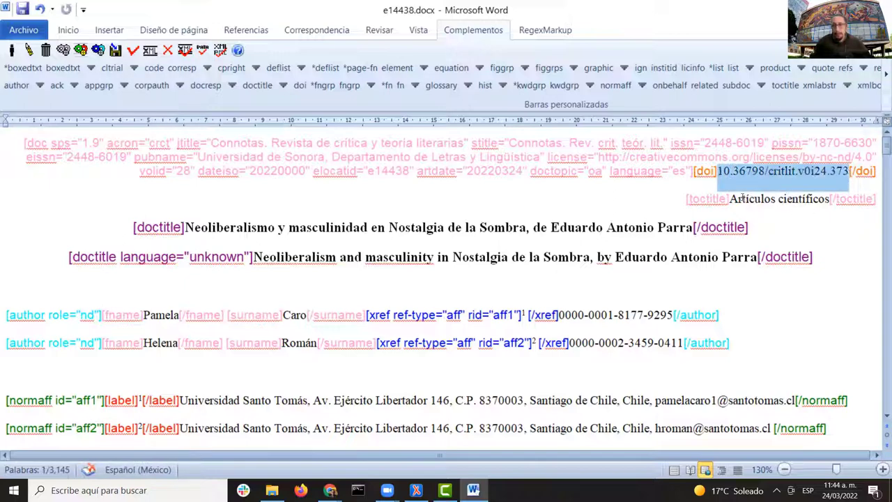
Check the toctitle and first doctitle tags by selecting the section heading and the Spanish title they enclose
drag(731, 199, 826, 200)
key(ctrl)
key(ctrl)
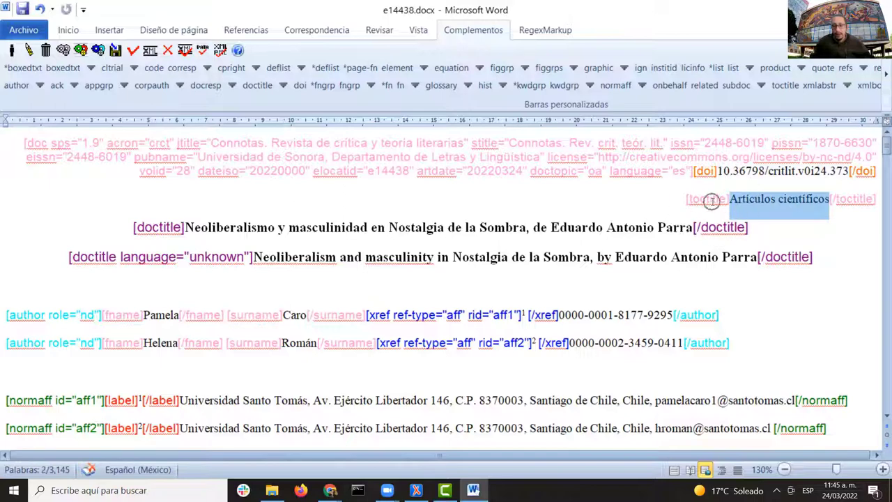
key(ctrl)
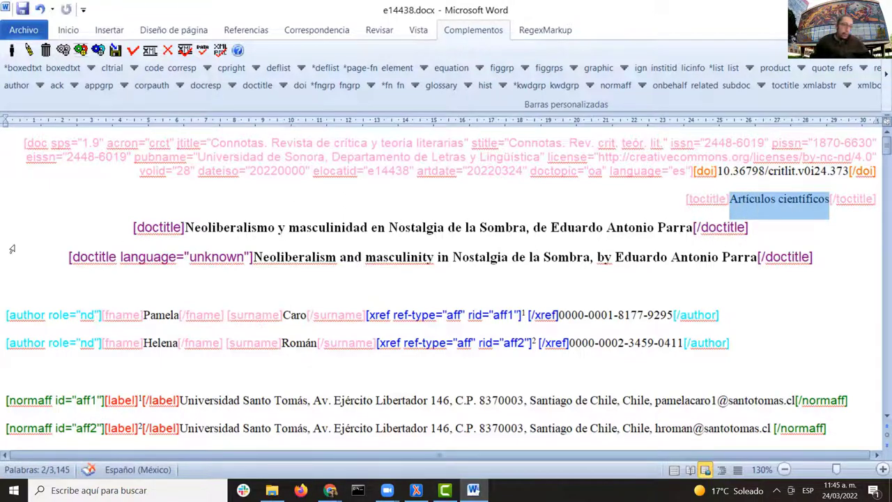
click(210, 230)
drag(186, 227, 694, 230)
key(ctrl)
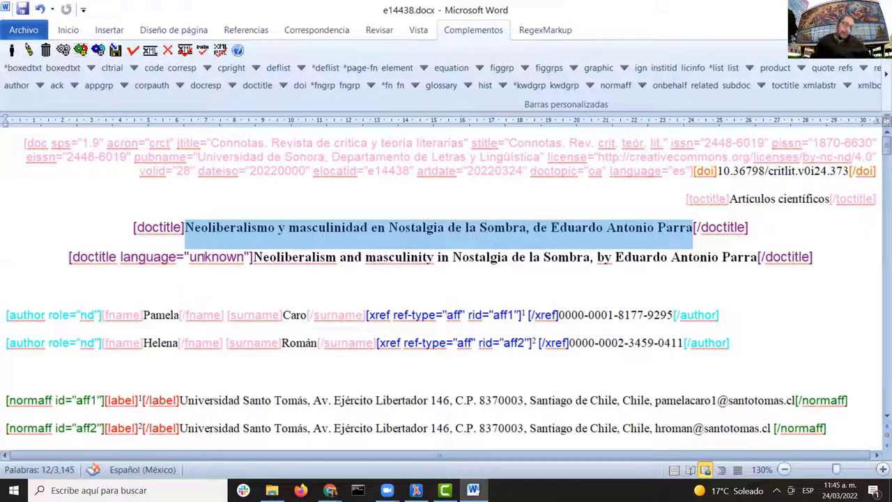
Check the English doctitle tag by selecting its enclosed title and its language attribute value
click(266, 257)
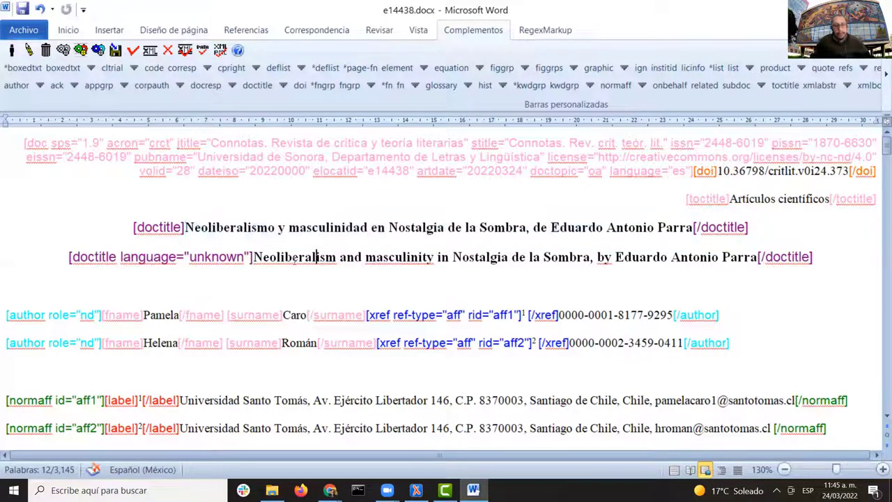
drag(258, 257, 757, 269)
key(ctrl)
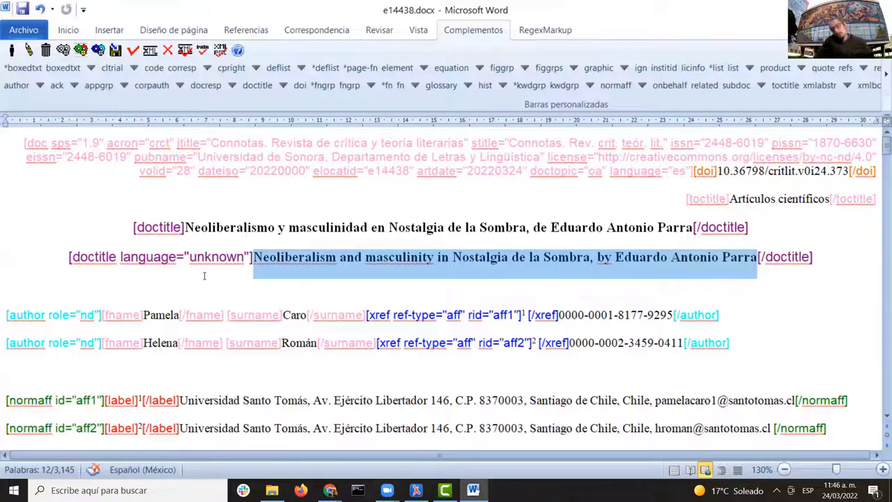
key(ctrl)
key(ctrl)
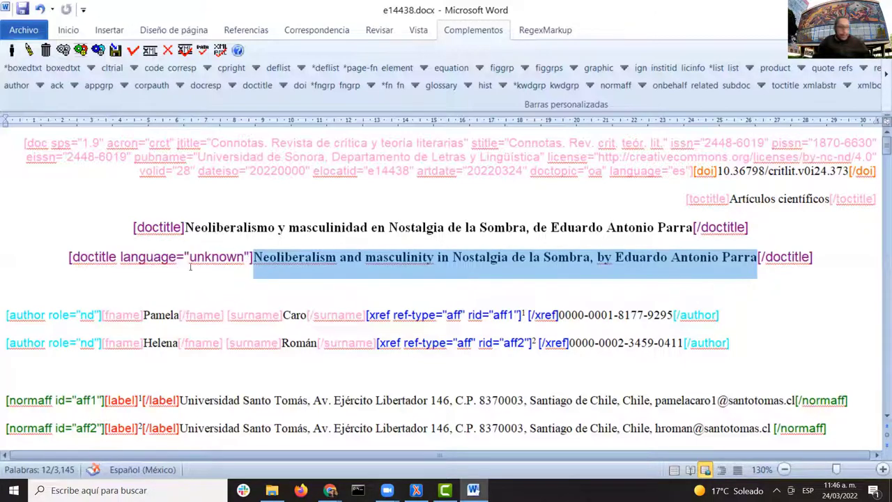
key(ctrl)
key(ctrl)
double_click(208, 258)
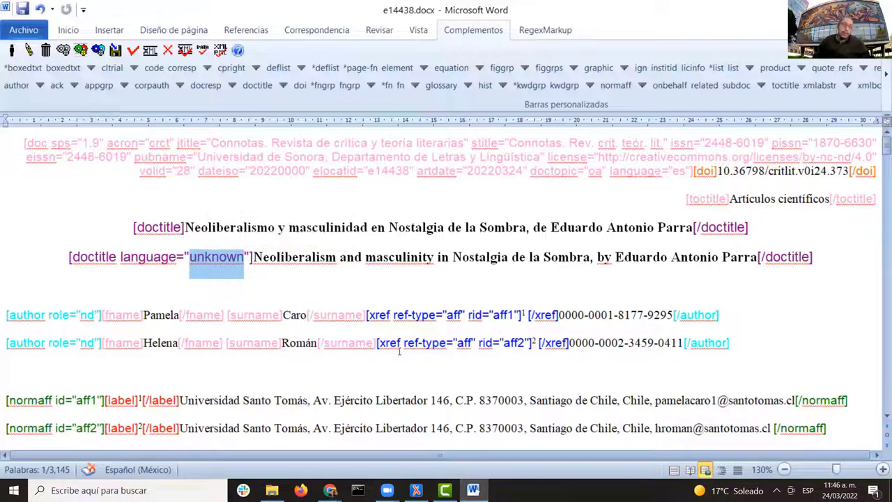
click(285, 284)
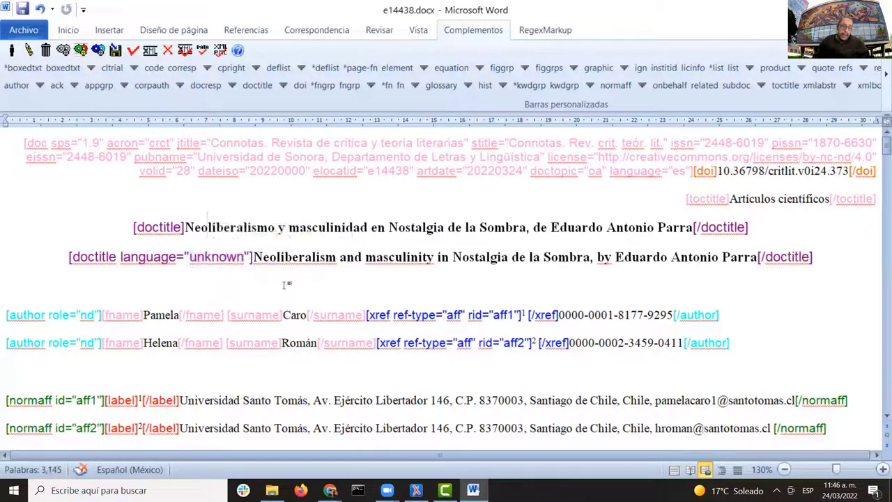
scroll(322, 331, down, 1)
scroll(319, 333, up, 1)
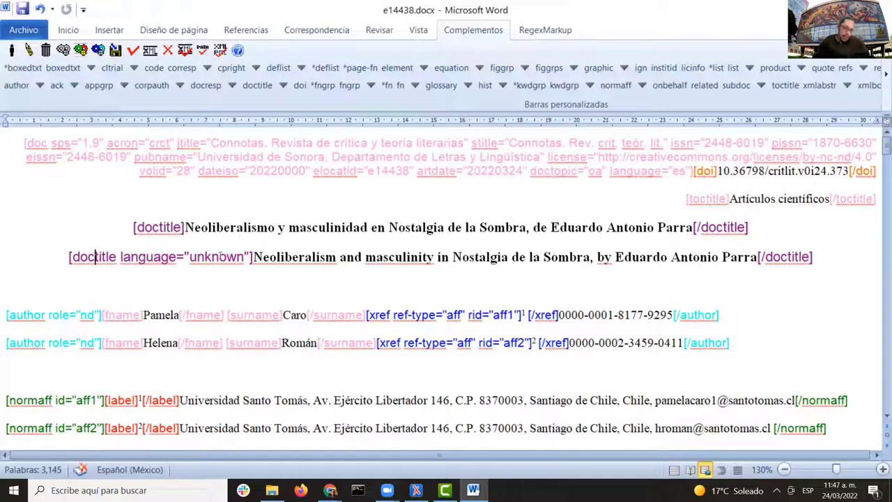
Edit the English doctitle tag's attributes and set its language to Inglés
click(95, 257)
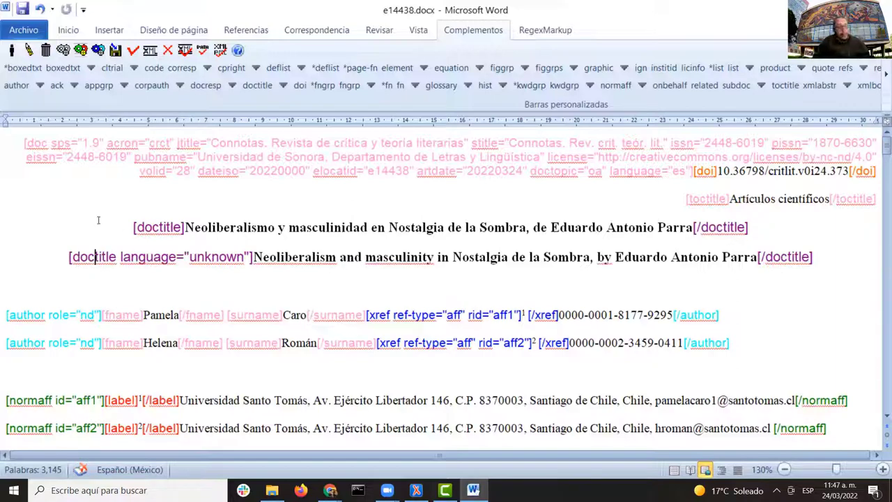
click(29, 50)
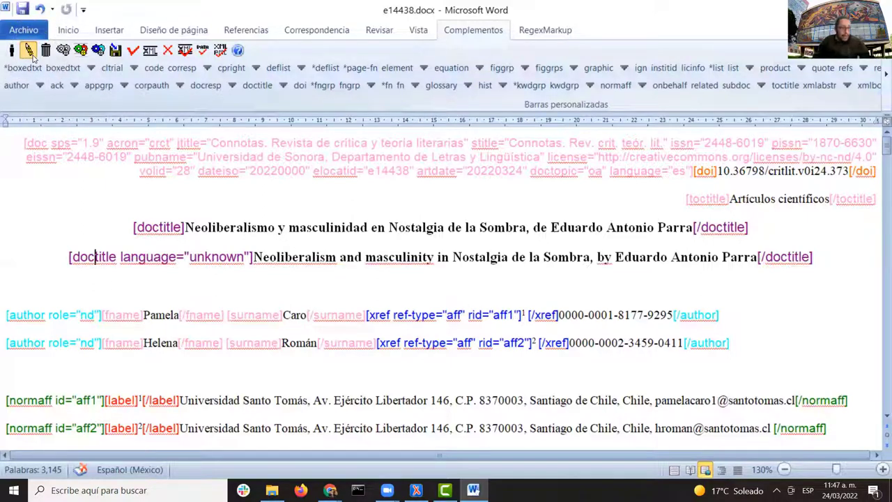
click(32, 56)
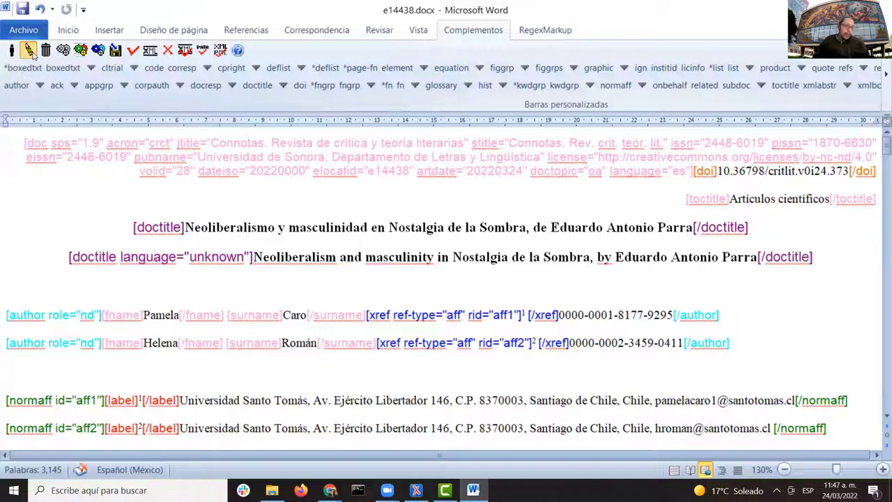
click(32, 56)
click(31, 56)
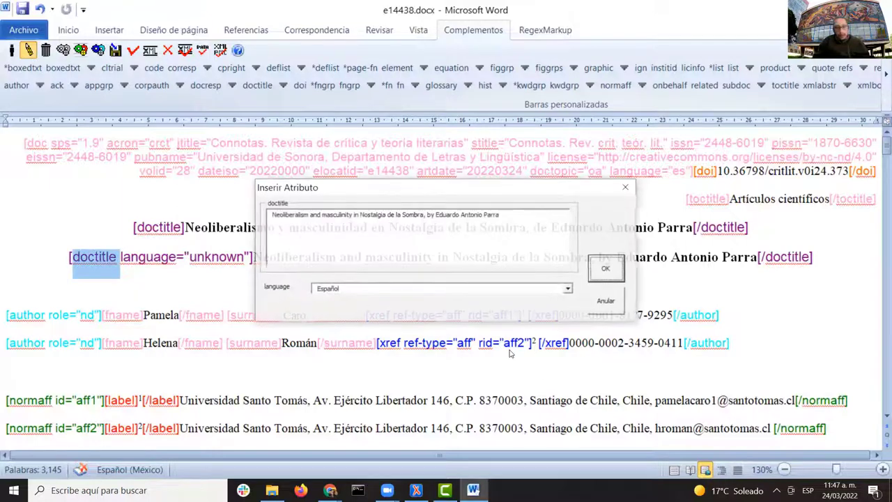
click(421, 290)
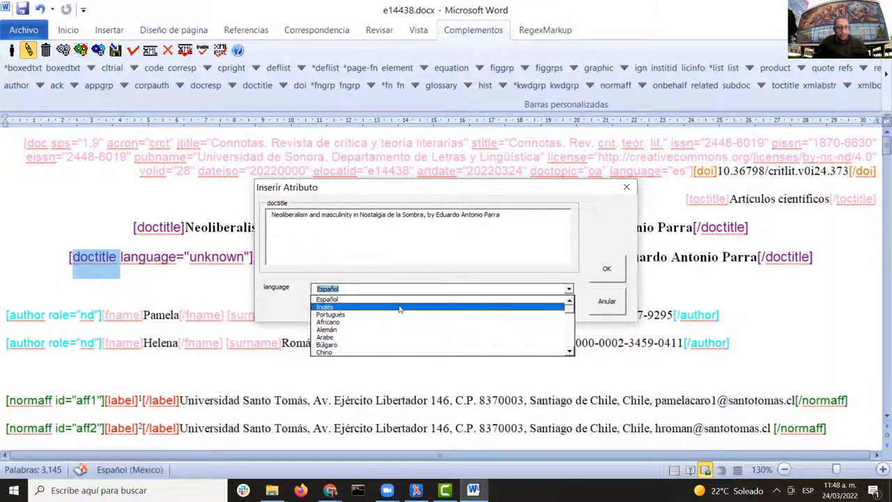
key(ctrl)
key(ctrl)
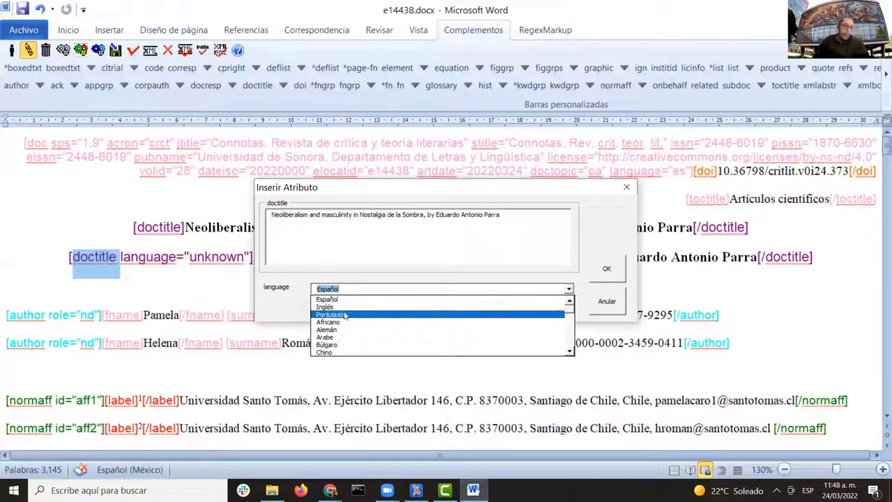
click(347, 308)
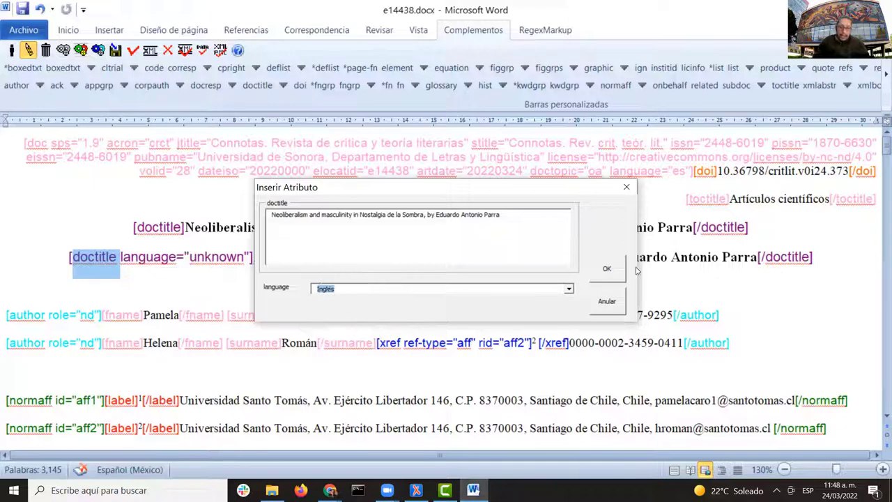
click(607, 269)
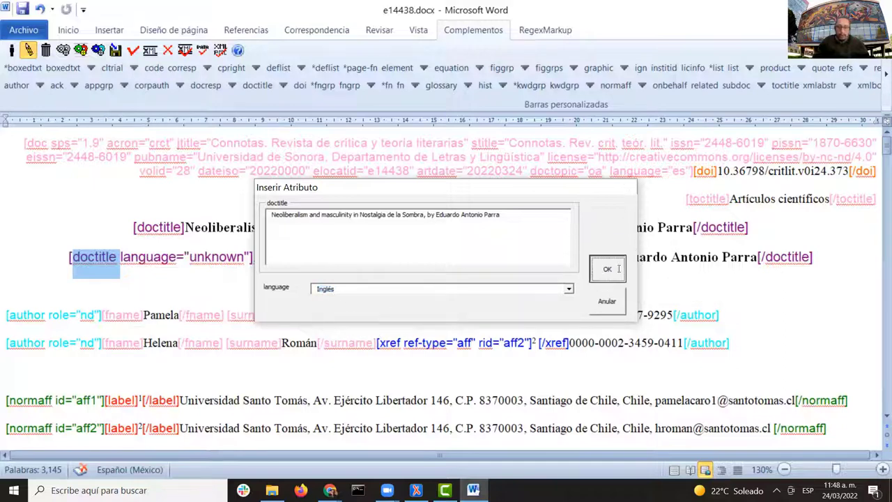
Review the English doctitle tag's updated language attribute together with the title text it encloses
double_click(217, 257)
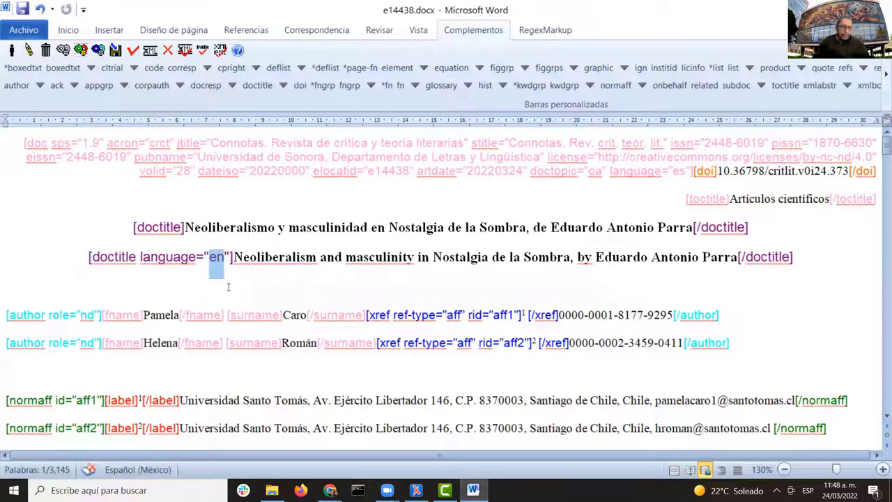
click(228, 286)
double_click(216, 271)
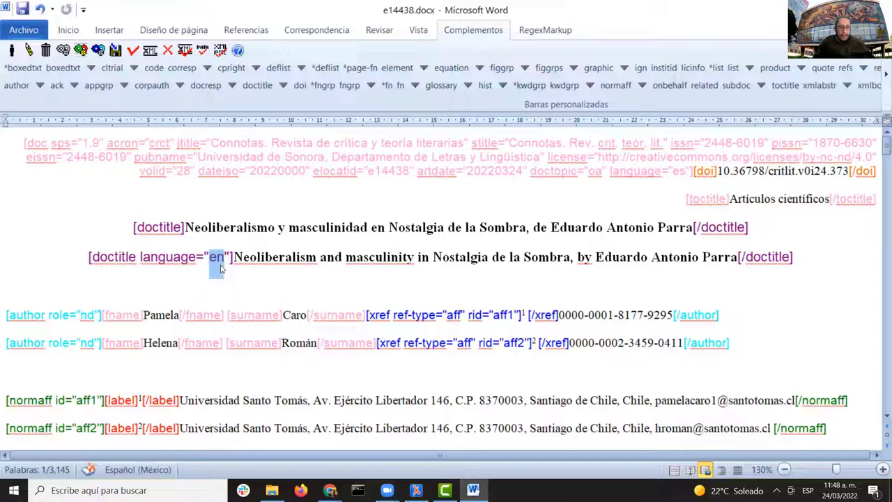
key(ctrl)
key(ctrl)
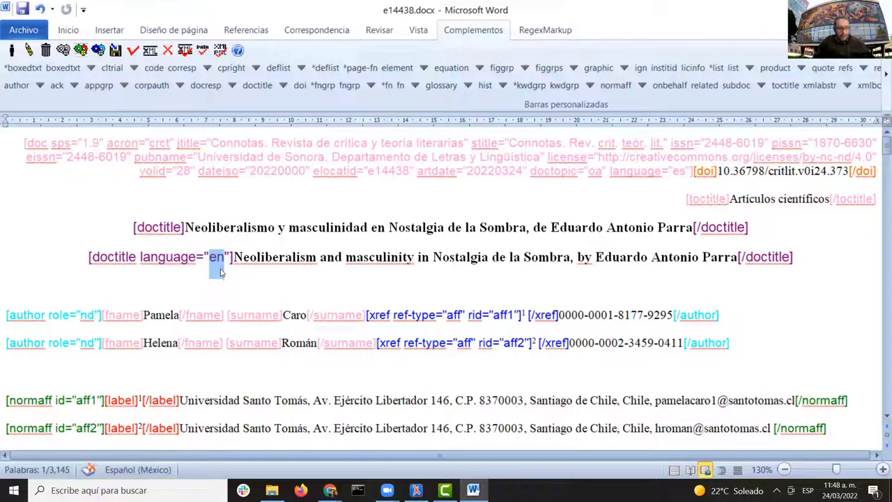
key(ctrl)
key(ctrl)
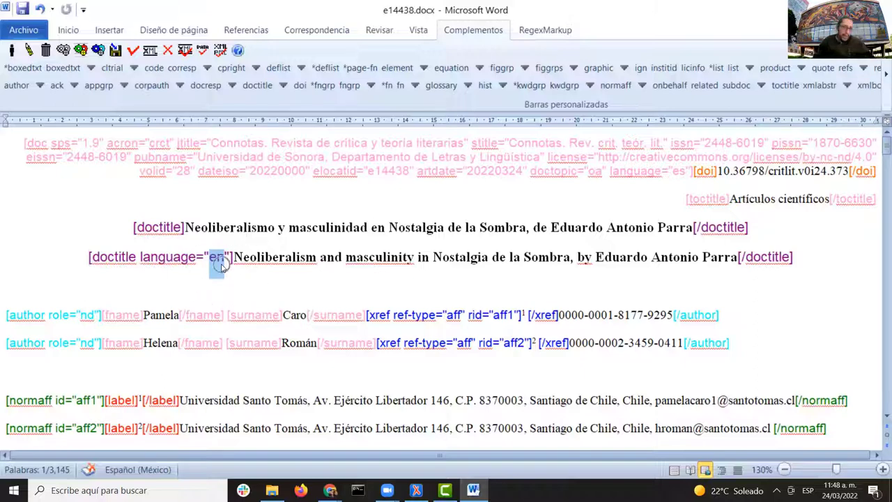
click(222, 268)
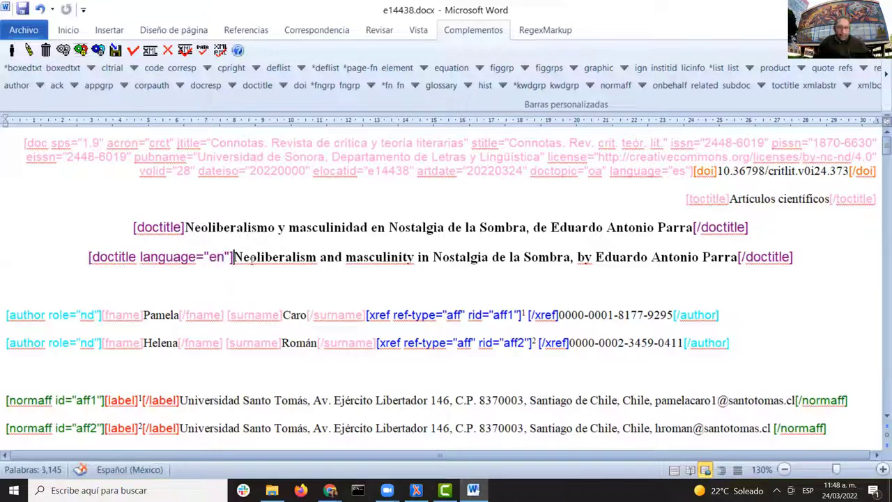
drag(235, 256, 737, 258)
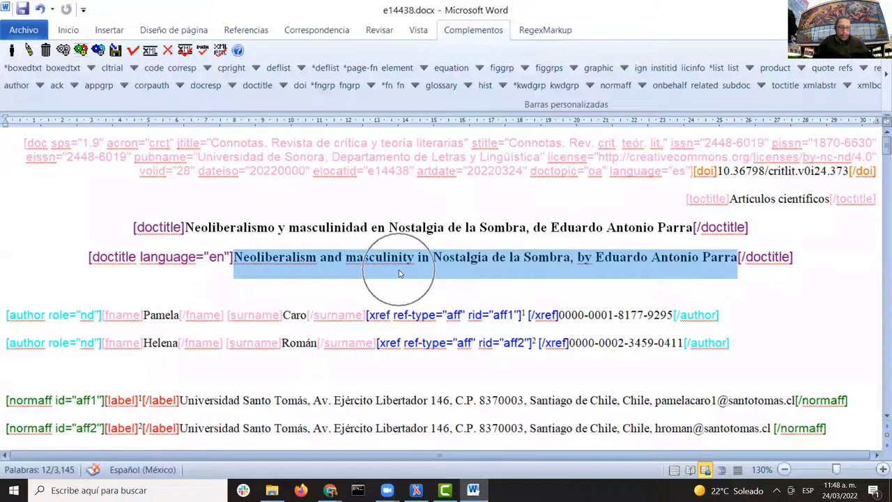
double_click(216, 257)
click(358, 256)
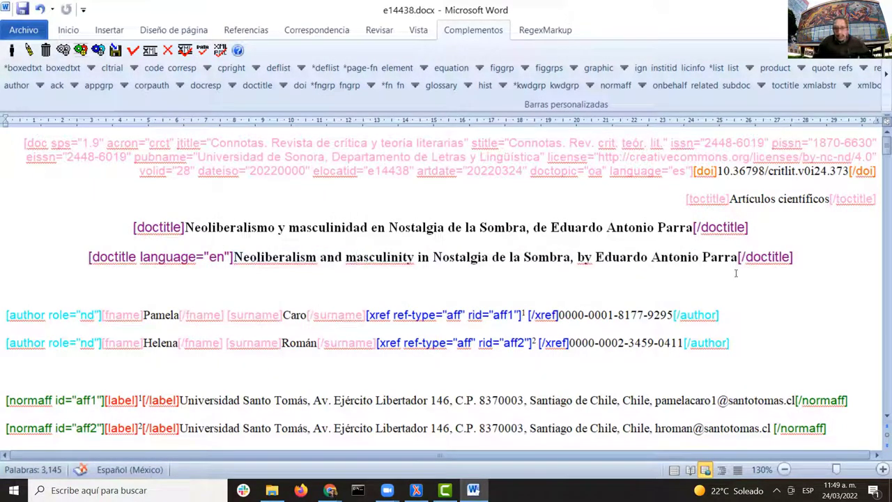
scroll(771, 290, down, 1)
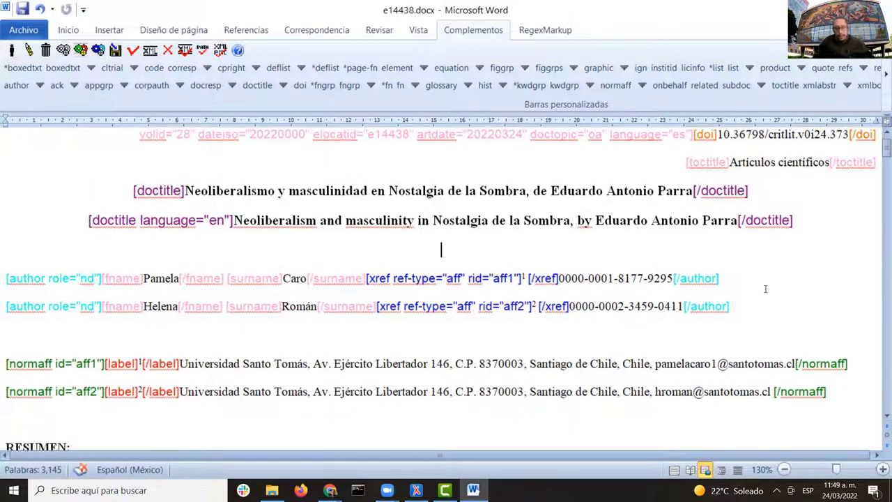